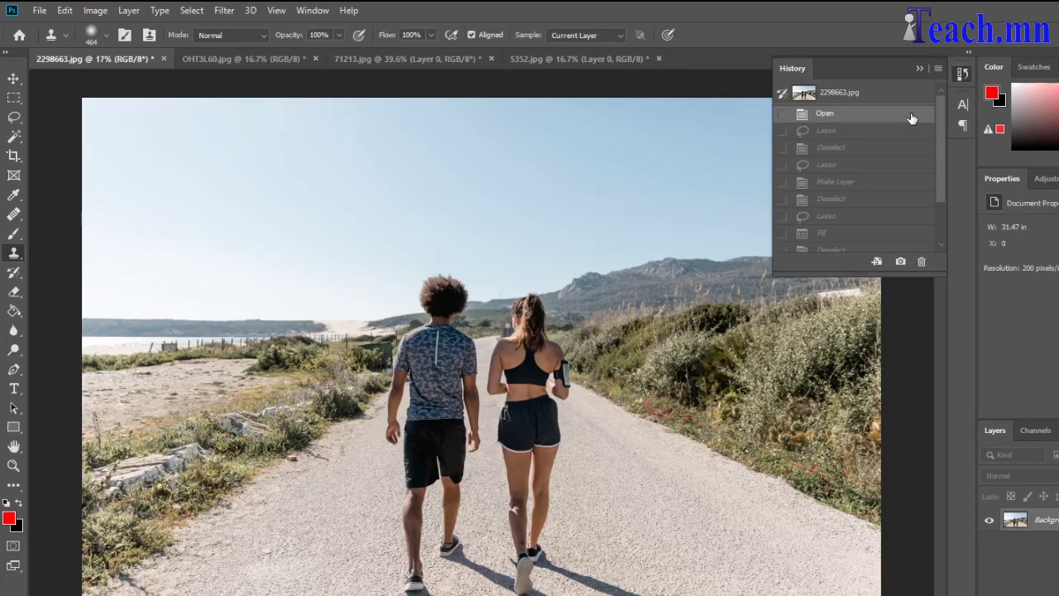
# Show the final retouched states of the road photo and the beach photo in History.
pyautogui.press('v')
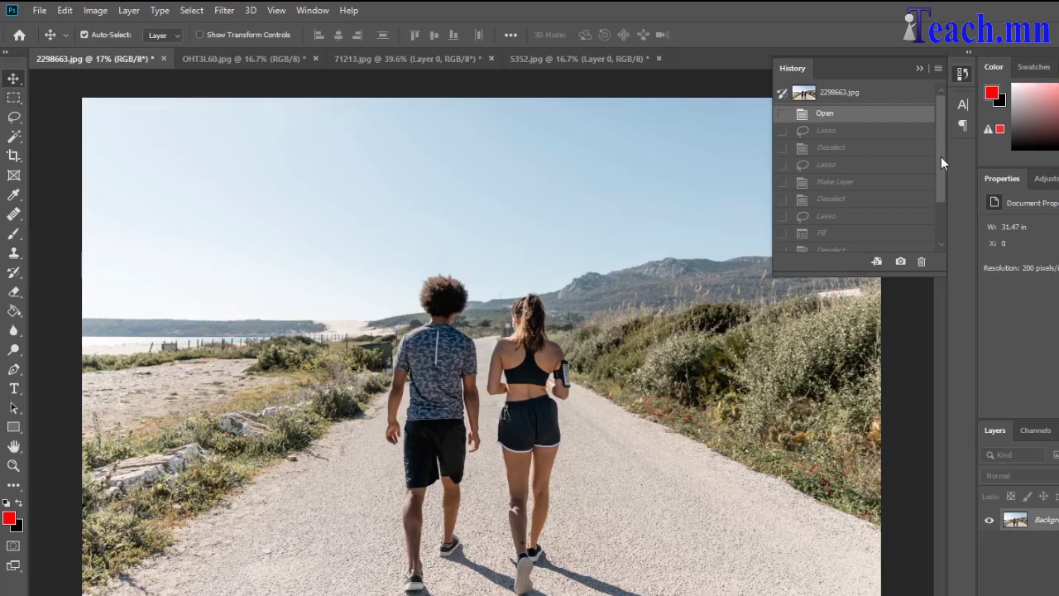
pyautogui.scroll(-3, 941, 157)
pyautogui.click(926, 243)
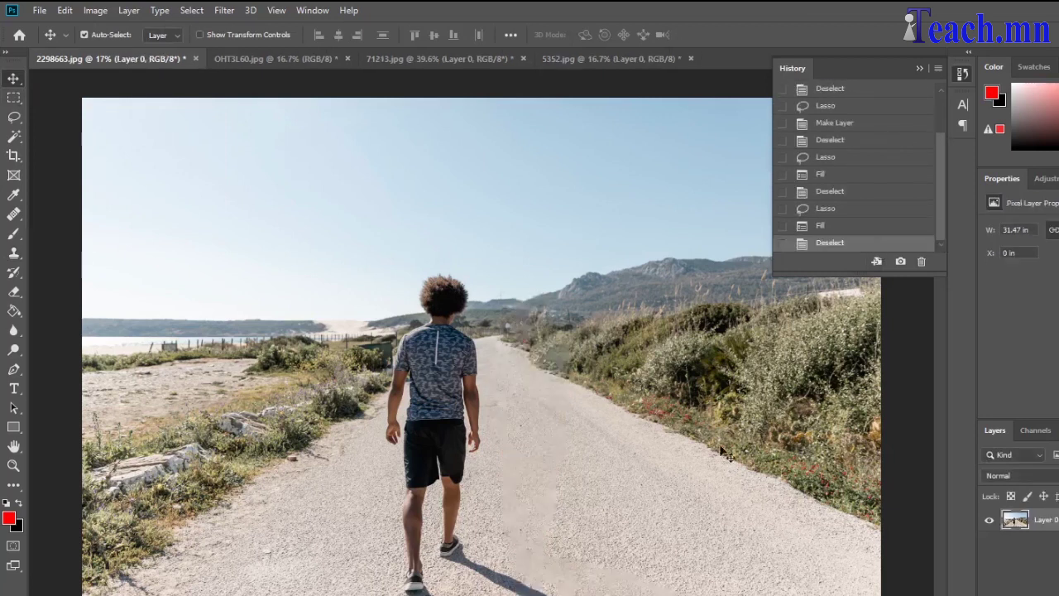
pyautogui.click(608, 57)
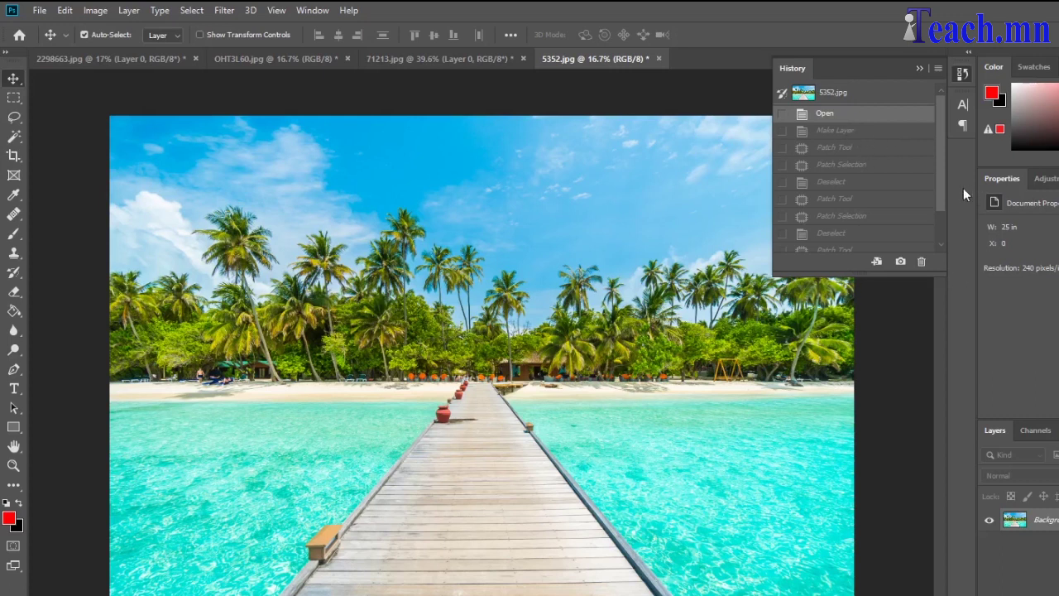
pyautogui.moveTo(942, 179); pyautogui.dragTo(941, 235)
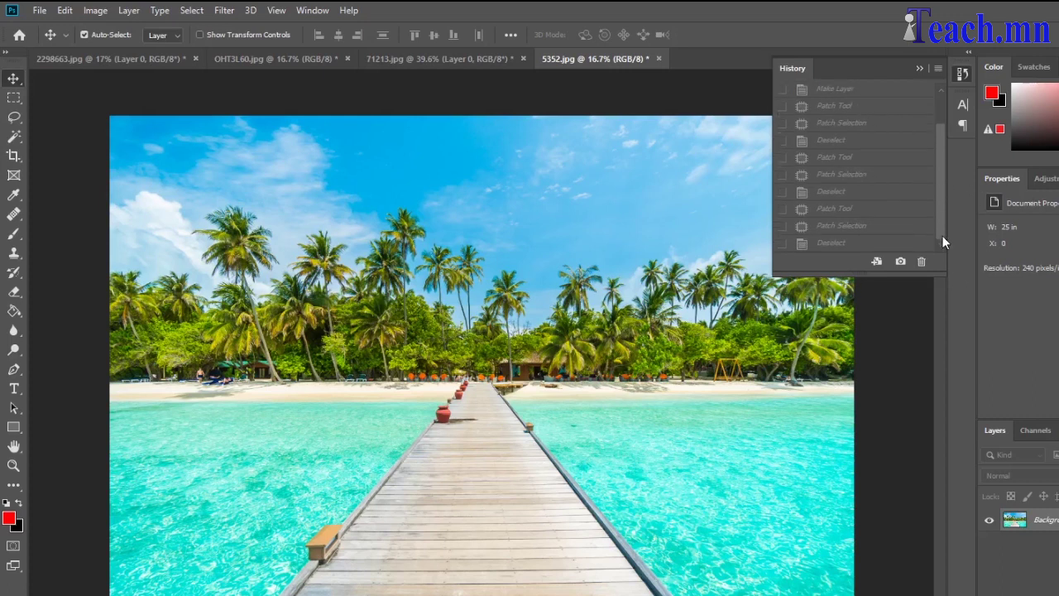
pyautogui.click(865, 245)
# Compare the freckled portrait's original with its healed version, then view the ivy wall photo.
pyautogui.hotkey('ctrl', 'shift', 'Tab')
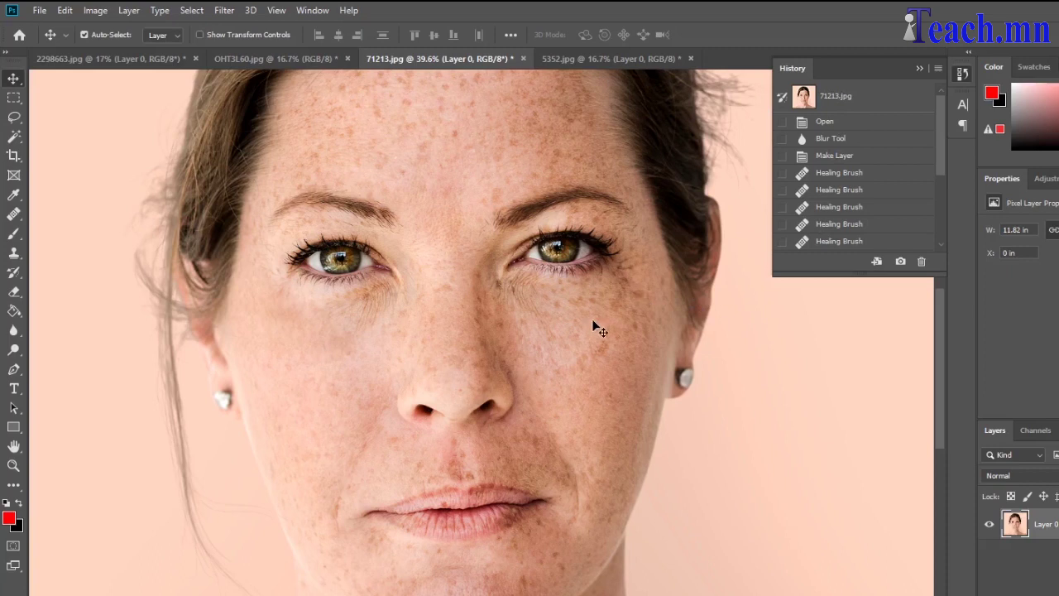
pyautogui.scroll(-5, 592, 320)
pyautogui.click(901, 122)
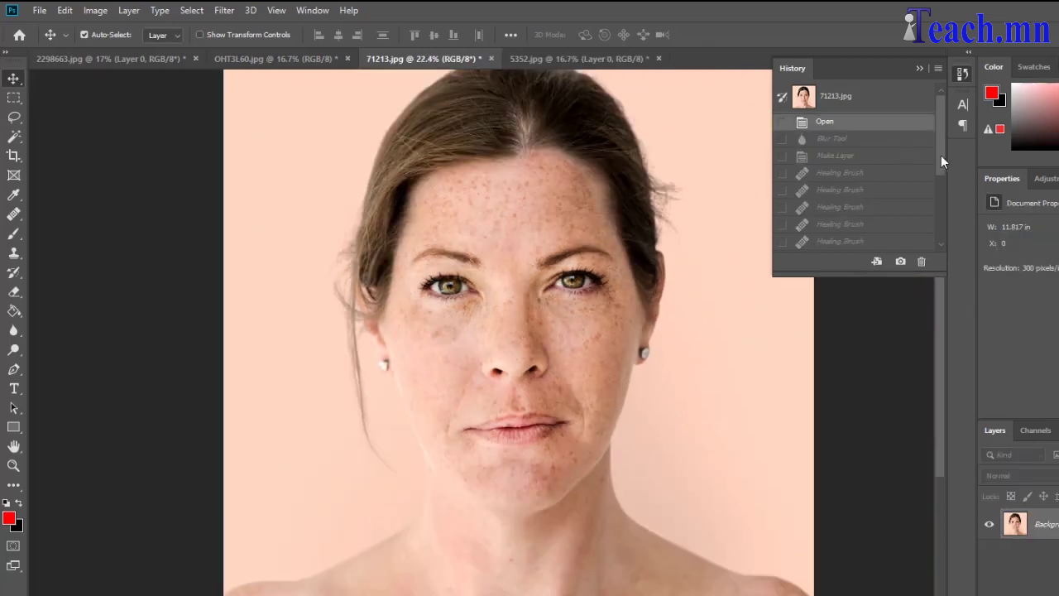
pyautogui.moveTo(940, 154); pyautogui.dragTo(940, 256)
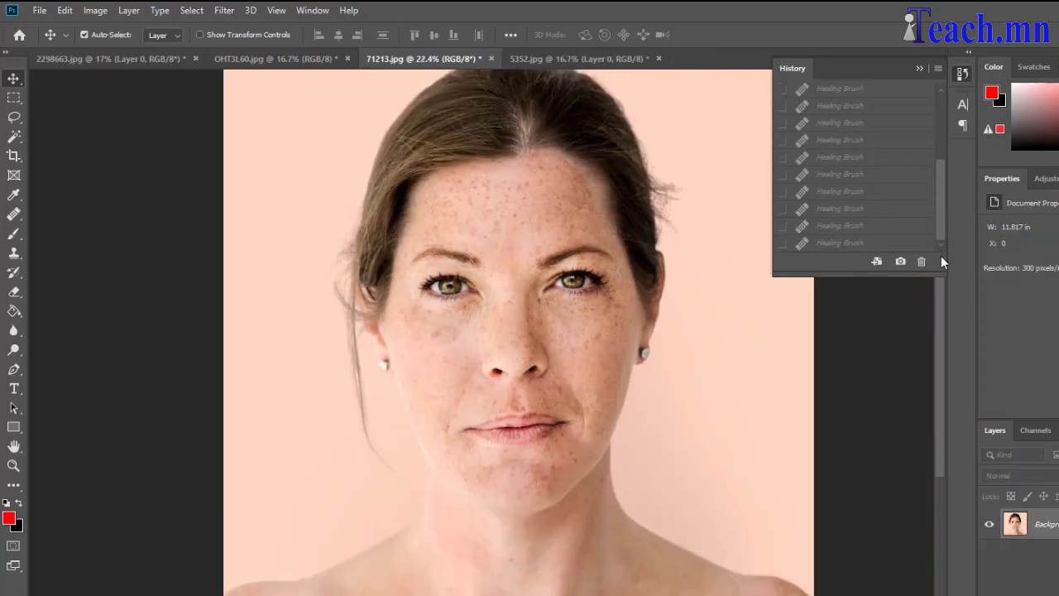
pyautogui.click(871, 242)
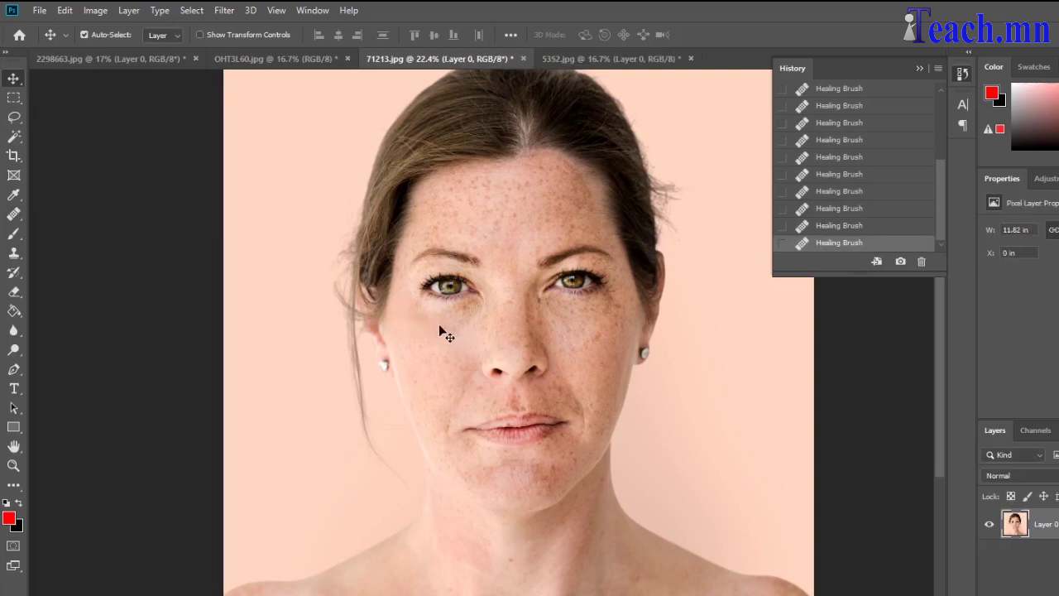
pyautogui.click(318, 60)
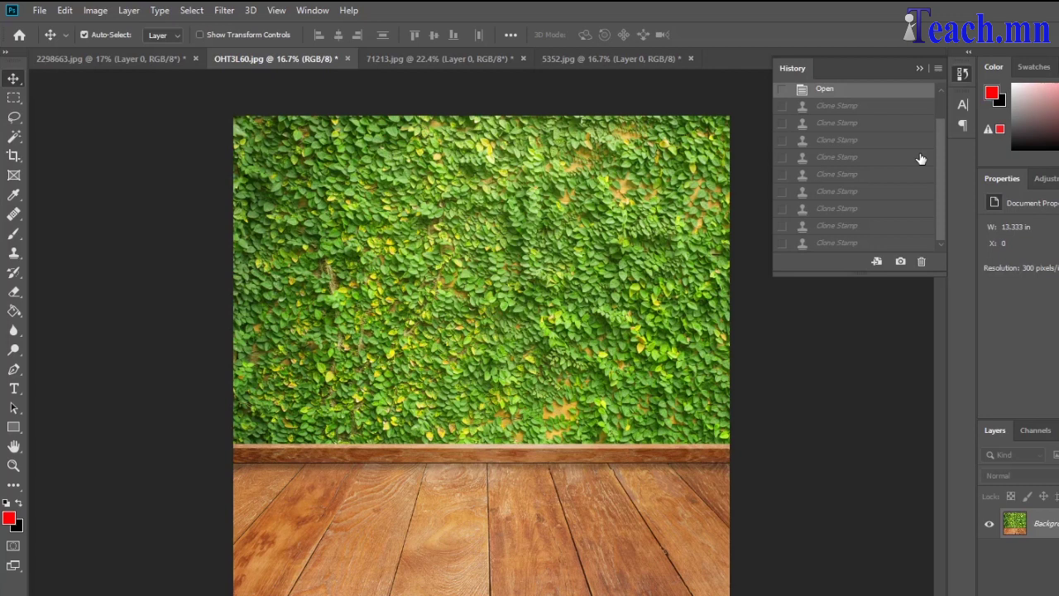
pyautogui.click(851, 244)
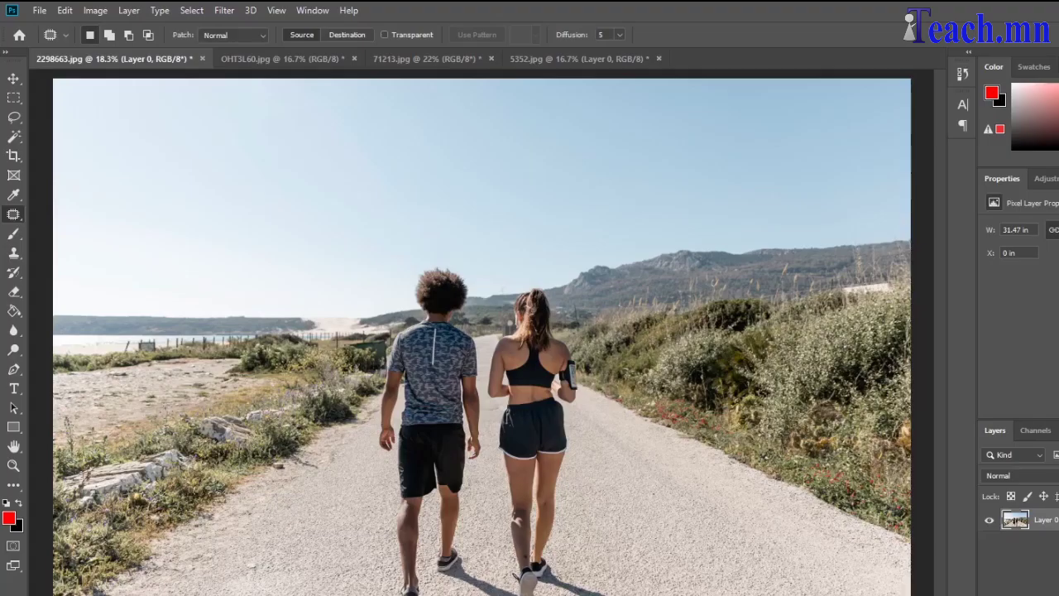
# Draw a Lasso selection around the woman walking on the road.
pyautogui.click(14, 120)
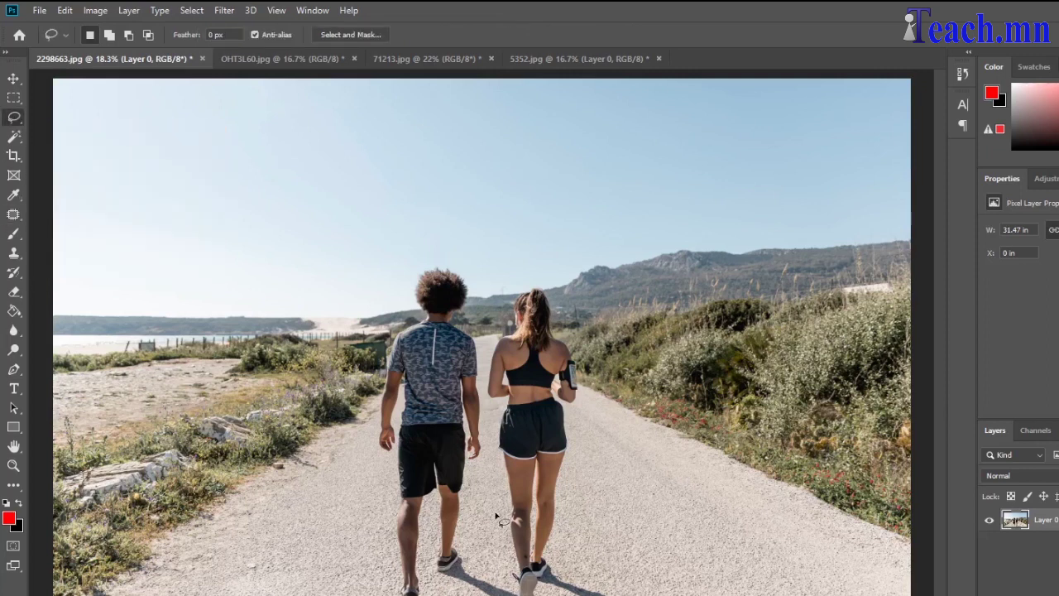
pyautogui.moveTo(514, 589)
pyautogui.mouseDown()
pyautogui.moveTo(503, 412)
pyautogui.moveTo(489, 389)
pyautogui.moveTo(520, 299)
pyautogui.moveTo(540, 285)
pyautogui.moveTo(589, 409)
pyautogui.moveTo(576, 416)
pyautogui.moveTo(552, 570)
pyautogui.moveTo(488, 579)
pyautogui.moveTo(472, 566)
pyautogui.moveTo(488, 539)
pyautogui.mouseUp()
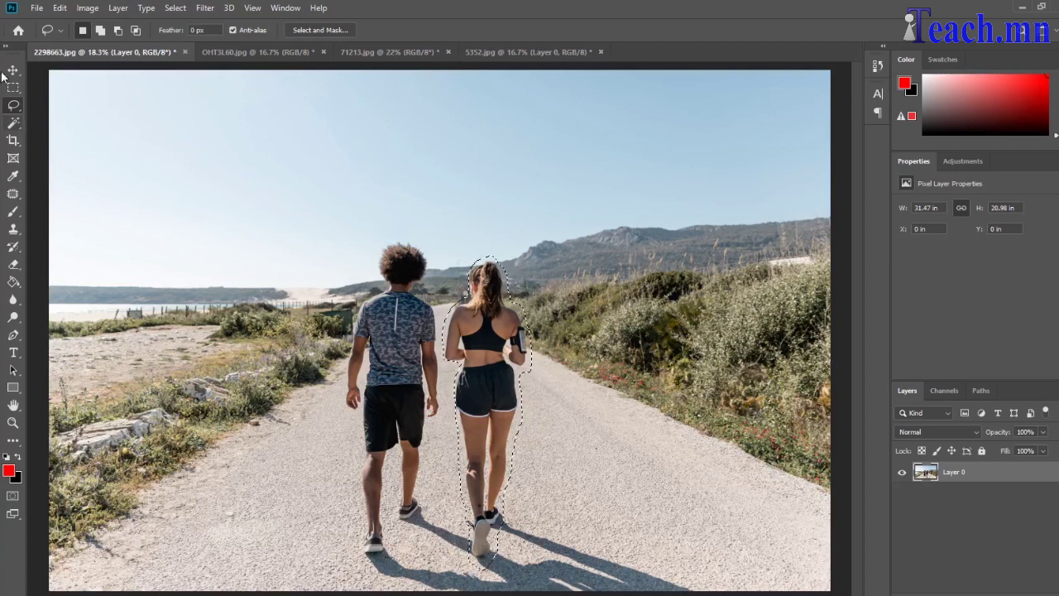
pyautogui.click(60, 8)
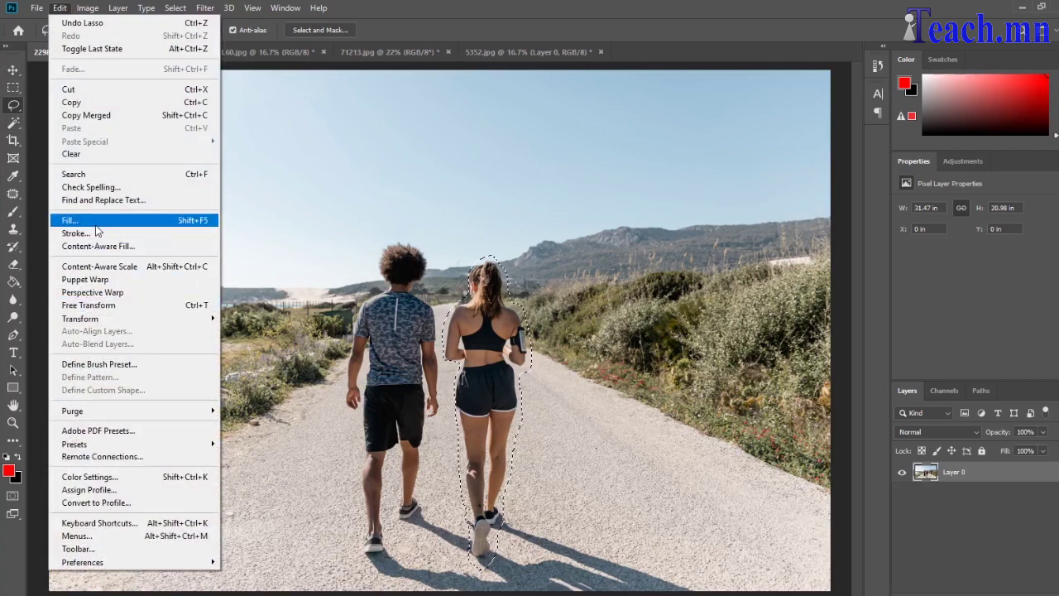
# Content-Aware fill the selected woman and deselect.
pyautogui.click(95, 222)
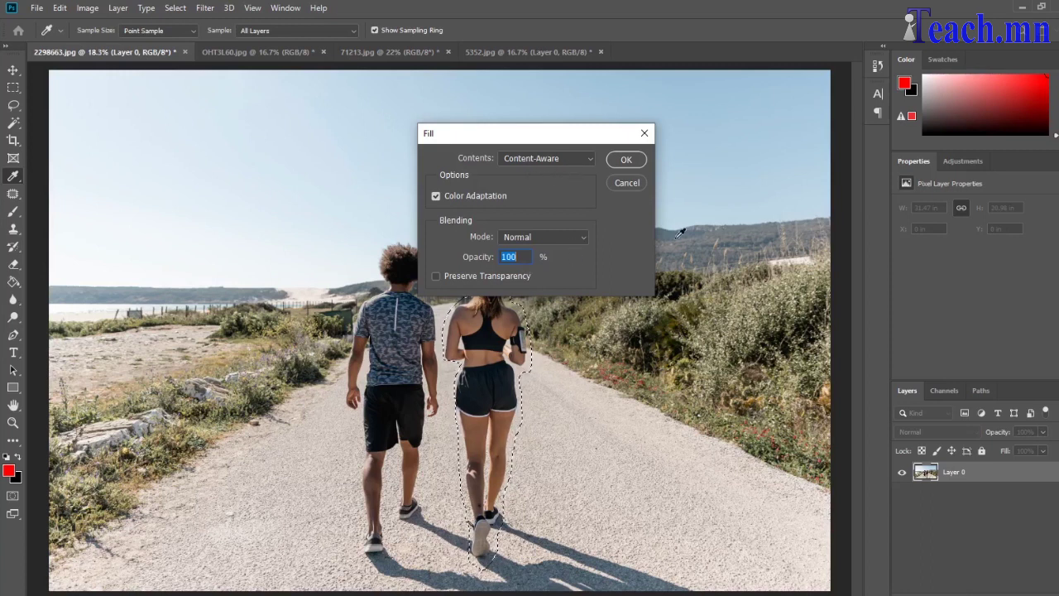
pyautogui.click(621, 161)
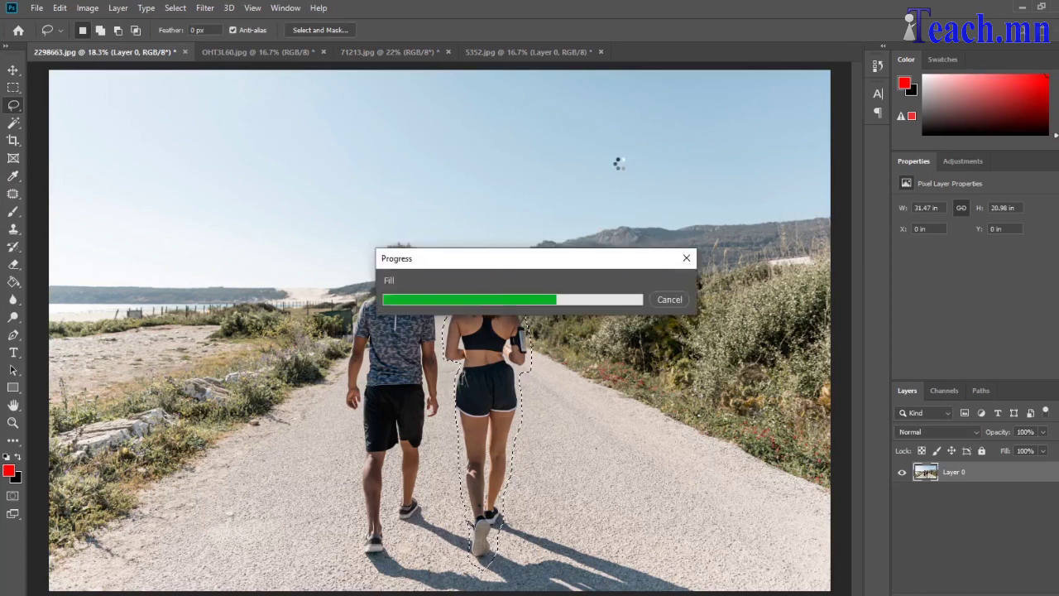
pyautogui.hotkey('ctrl', 'd')
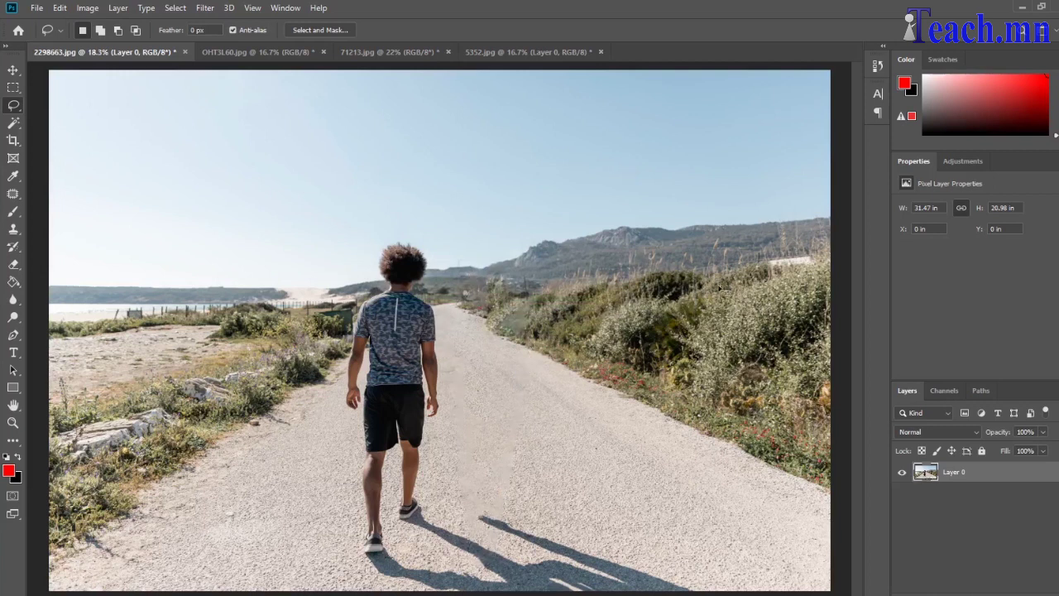
pyautogui.click(878, 64)
pyautogui.scroll(2, 853, 121)
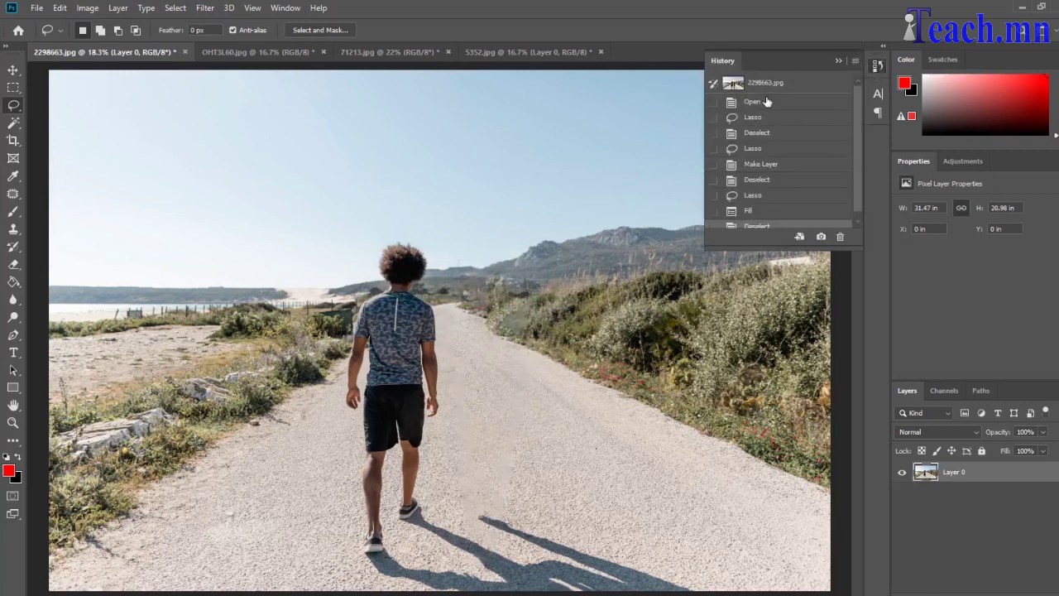
# Compare the original road photo with the woman-free version in History.
pyautogui.click(766, 101)
pyautogui.click(792, 220)
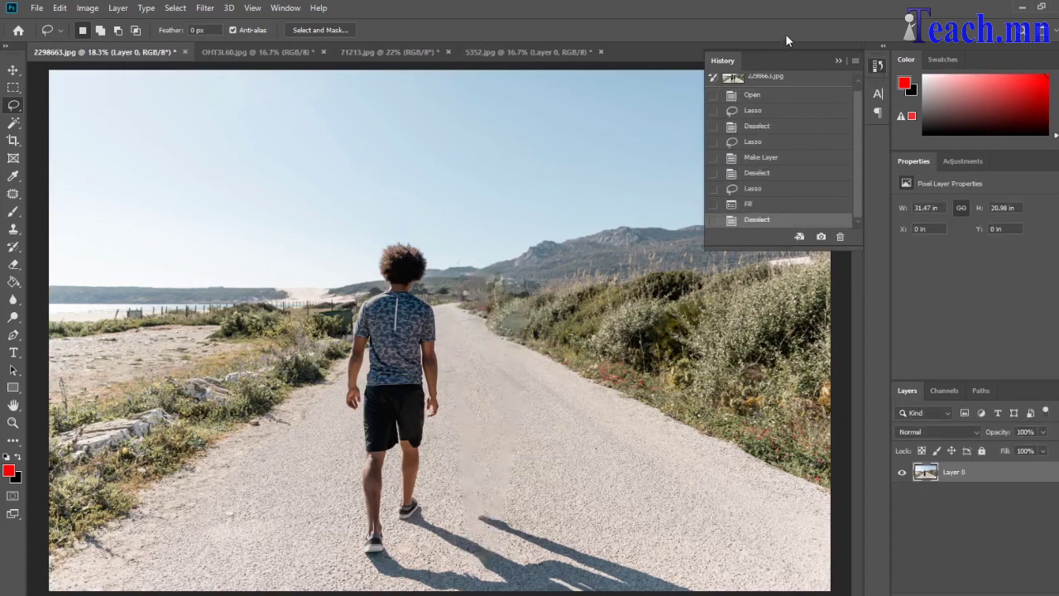
pyautogui.click(879, 69)
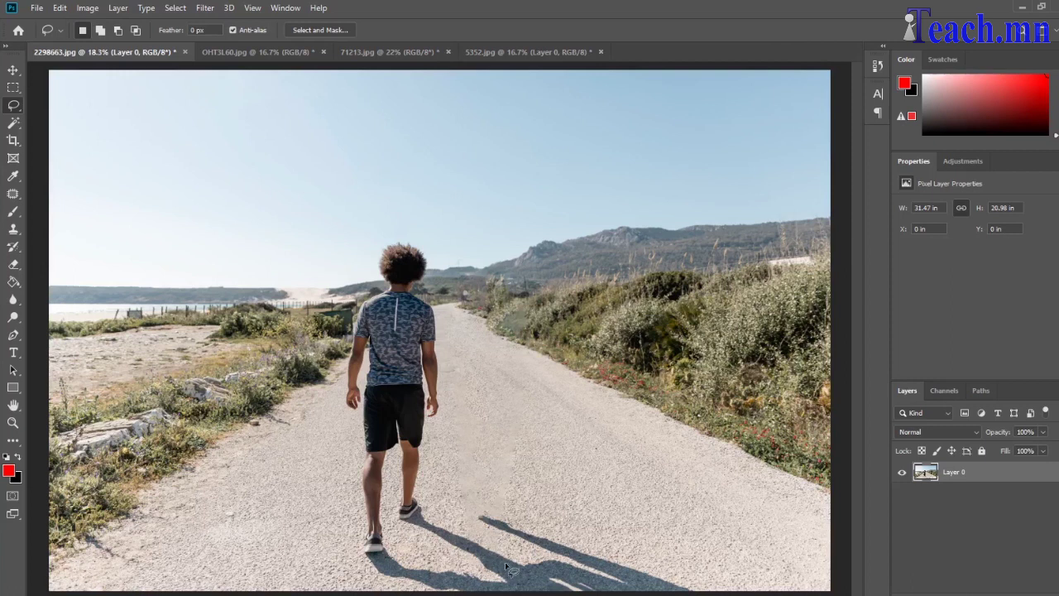
# Lasso the woman's leftover shadow and Content-Aware fill it.
pyautogui.moveTo(516, 560)
pyautogui.mouseDown()
pyautogui.moveTo(705, 593)
pyautogui.moveTo(516, 560)
pyautogui.mouseUp()
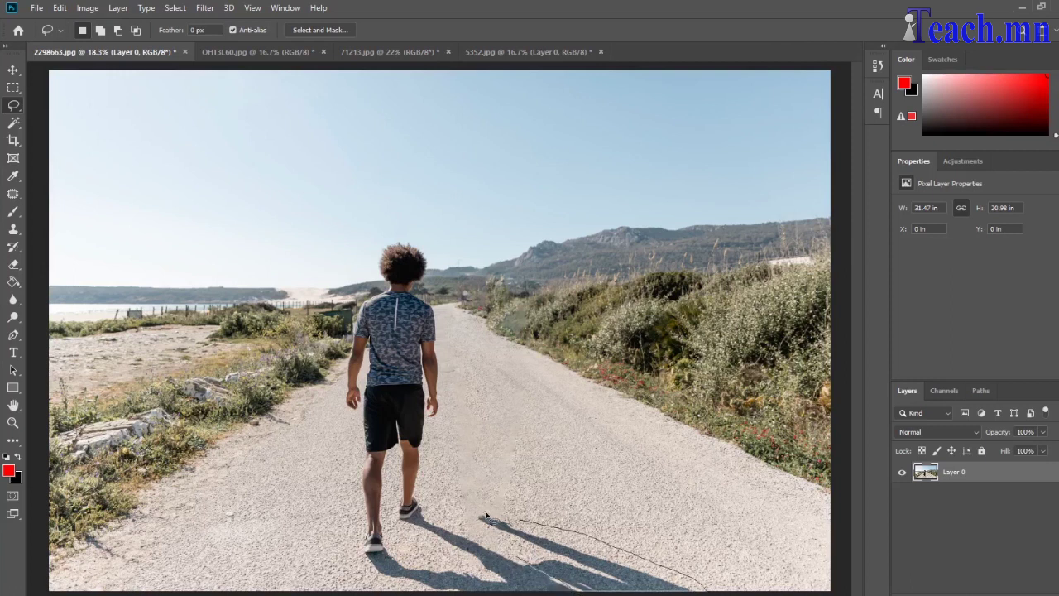
pyautogui.moveTo(516, 560); pyautogui.dragTo(516, 561)
pyautogui.click(60, 7)
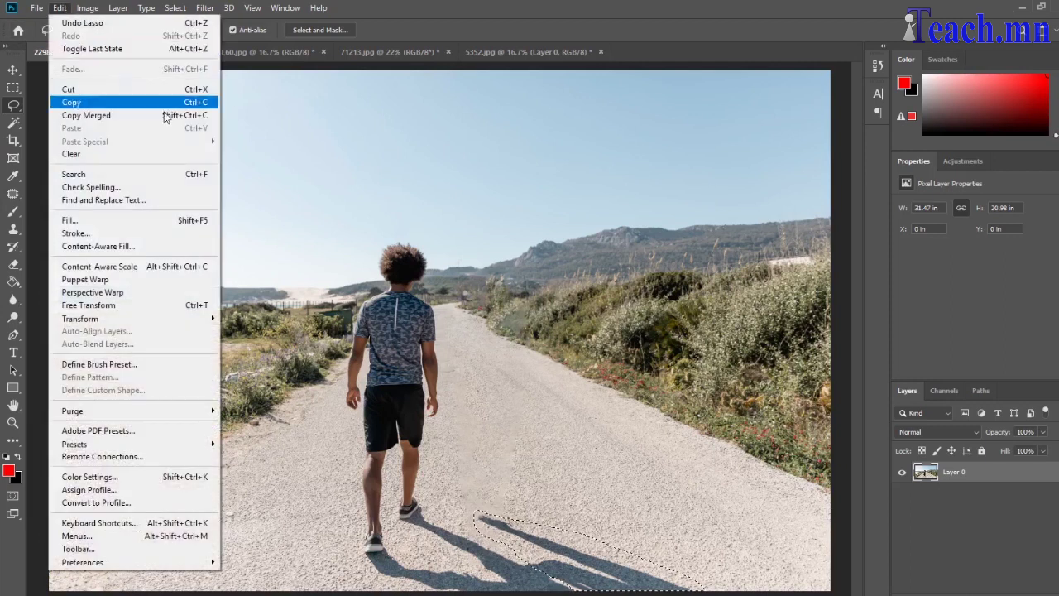
pyautogui.click(189, 220)
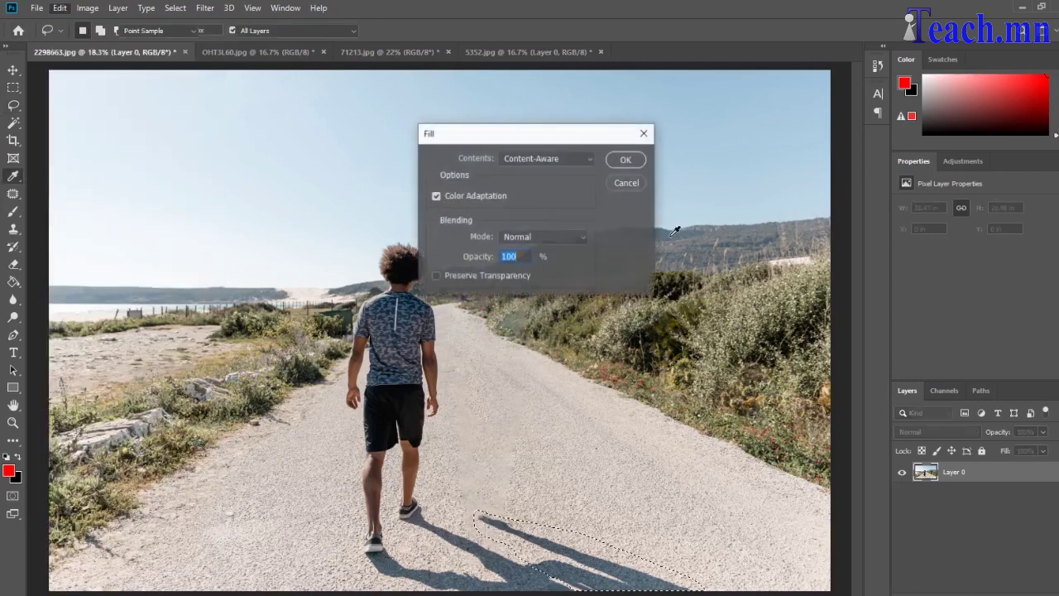
pyautogui.click(620, 159)
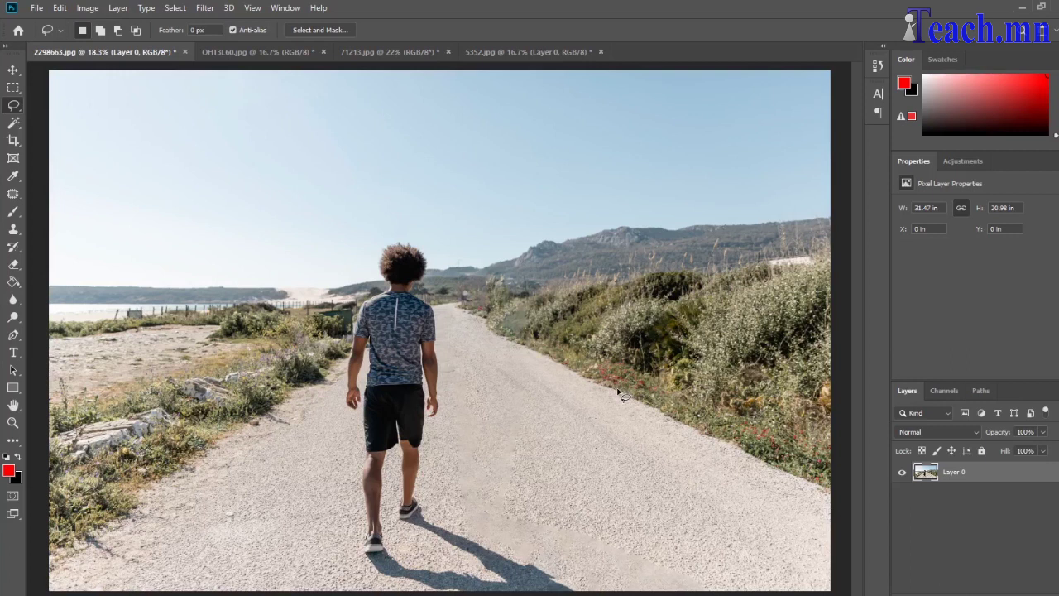
# Zoom in and back out on the road to inspect the cleaned area.
pyautogui.scroll(3, 510, 325)
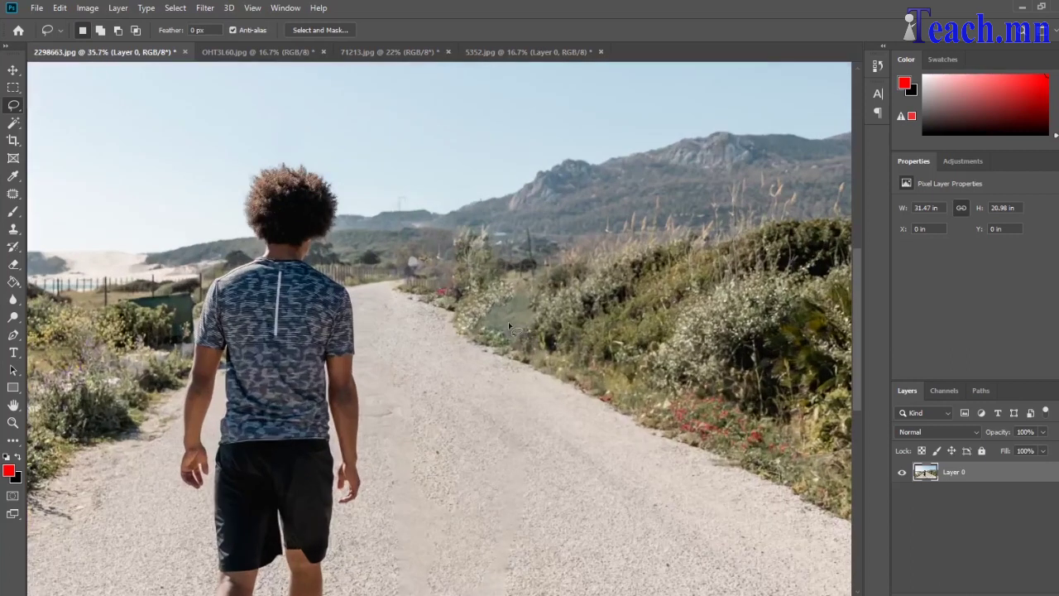
pyautogui.scroll(1, 429, 285)
pyautogui.scroll(1, 428, 286)
pyautogui.scroll(-3, 469, 290)
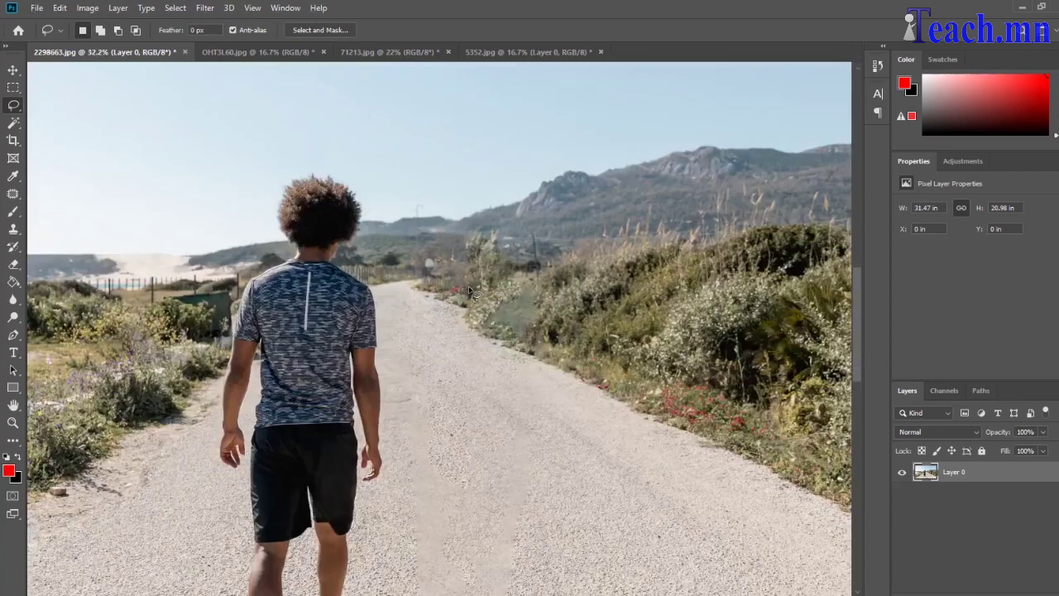
pyautogui.scroll(-2, 497, 323)
pyautogui.scroll(-1, 524, 351)
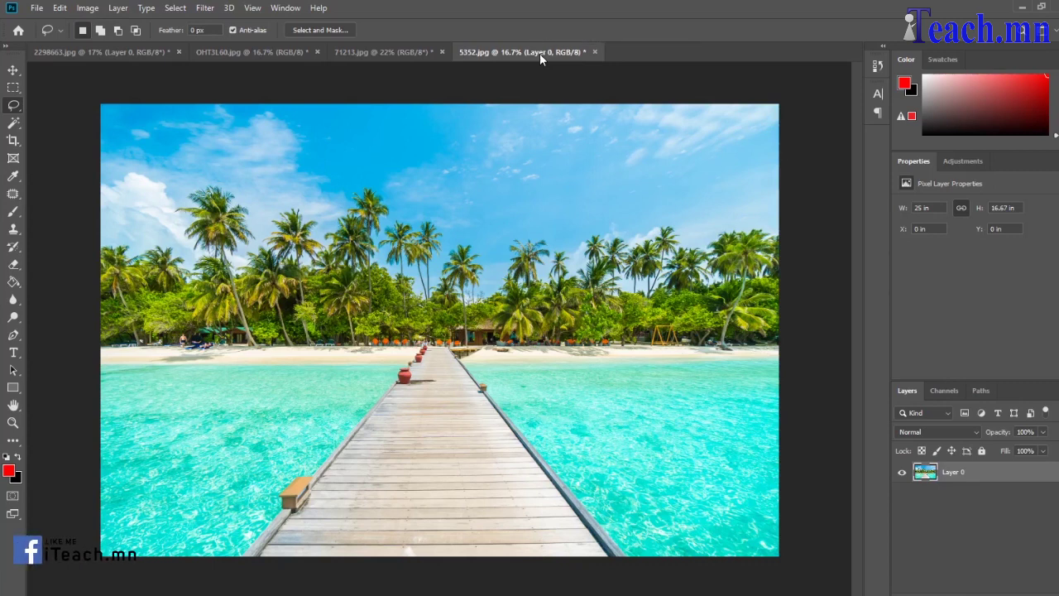
# With the Patch tool, patch the first pier section with nearby water.
pyautogui.click(14, 192)
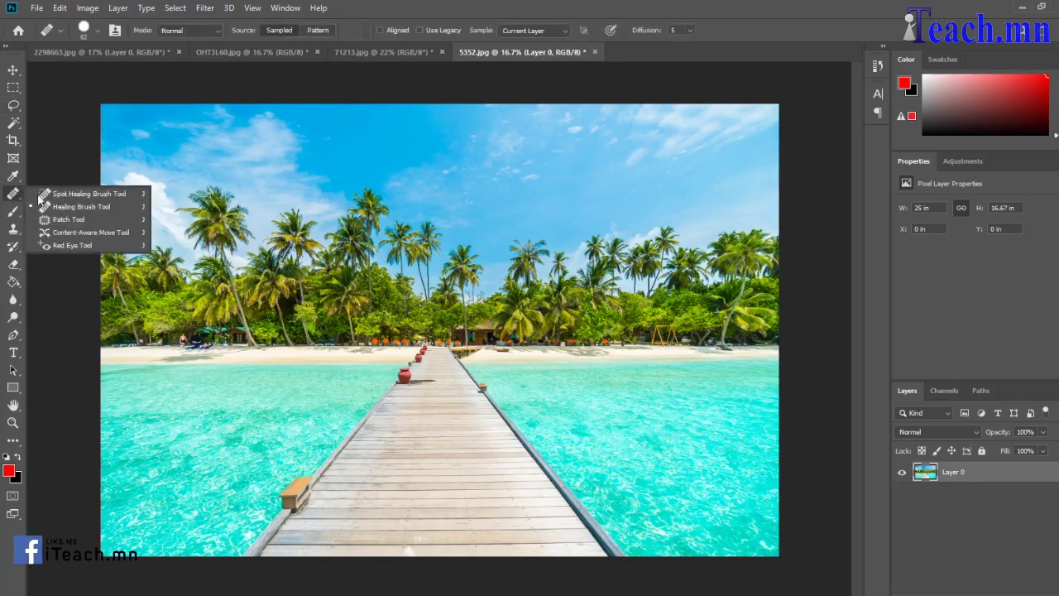
pyautogui.click(80, 220)
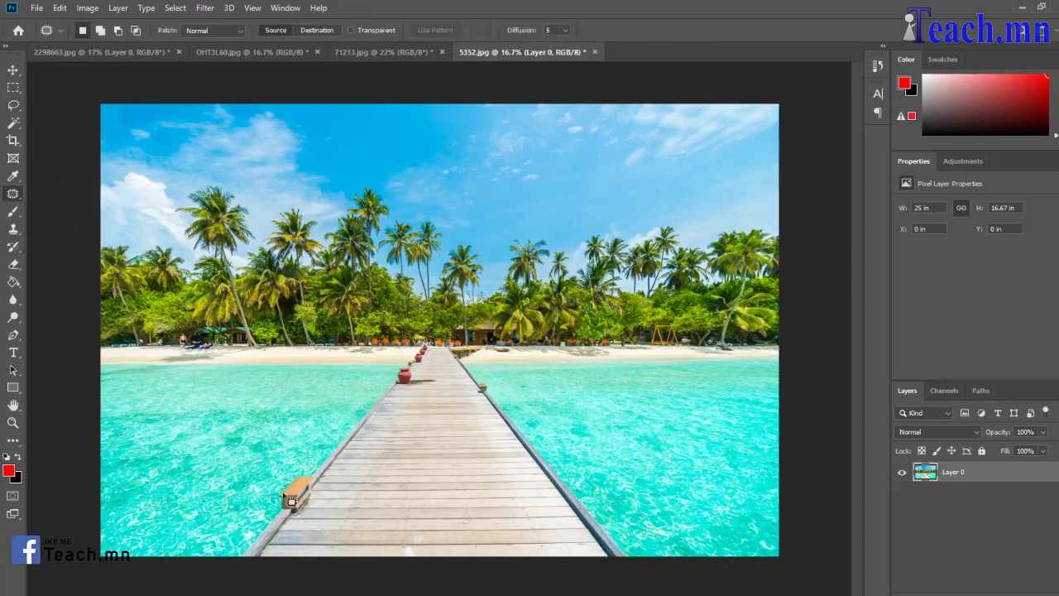
pyautogui.moveTo(230, 556)
pyautogui.mouseDown()
pyautogui.moveTo(419, 360)
pyautogui.moveTo(447, 349)
pyautogui.moveTo(487, 352)
pyautogui.moveTo(499, 390)
pyautogui.moveTo(542, 448)
pyautogui.moveTo(612, 510)
pyautogui.moveTo(626, 588)
pyautogui.moveTo(223, 592)
pyautogui.mouseUp()
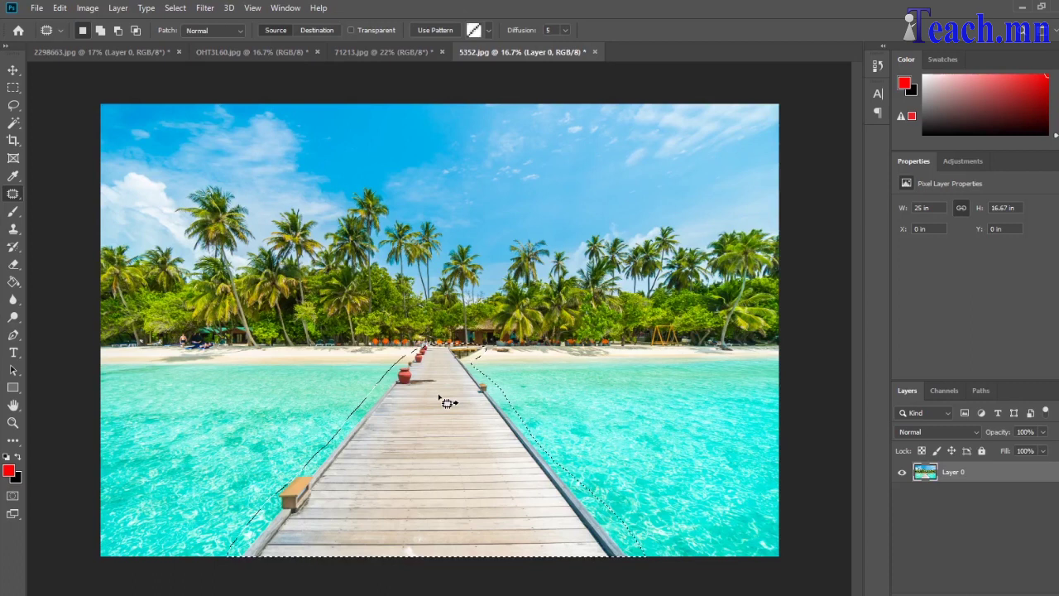
pyautogui.moveTo(447, 402)
pyautogui.mouseDown()
pyautogui.moveTo(492, 416)
pyautogui.moveTo(382, 416)
pyautogui.mouseUp()
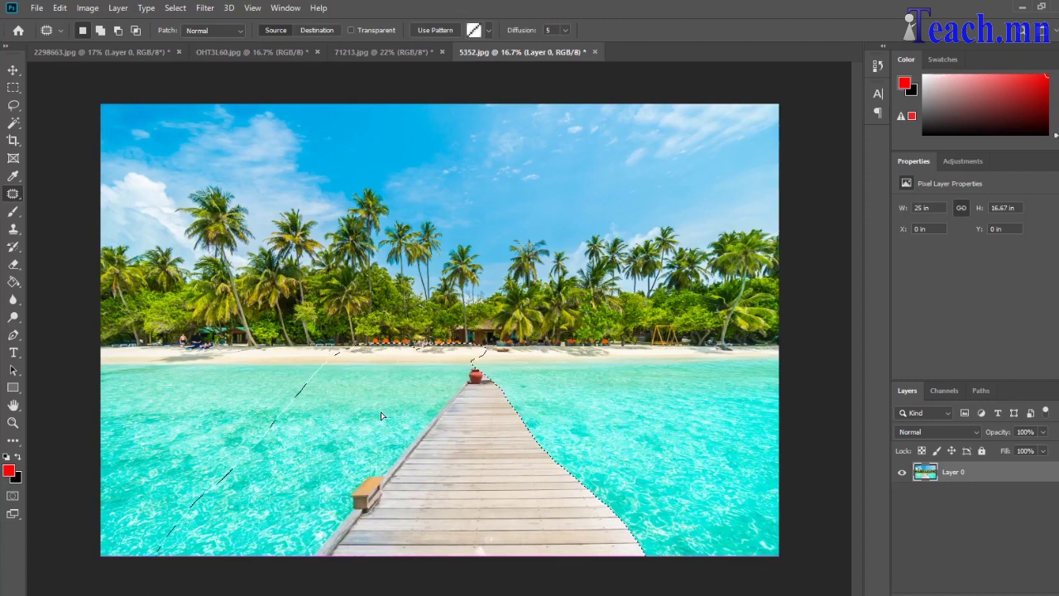
pyautogui.moveTo(381, 416); pyautogui.dragTo(379, 409)
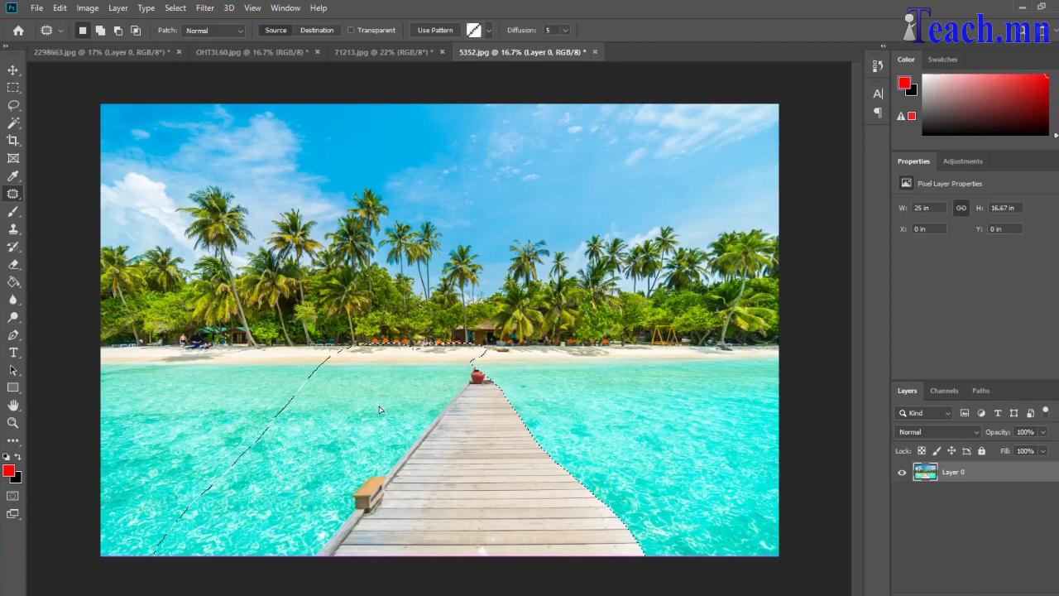
pyautogui.moveTo(379, 409); pyautogui.dragTo(382, 408)
pyautogui.hotkey('ctrl', 'd')
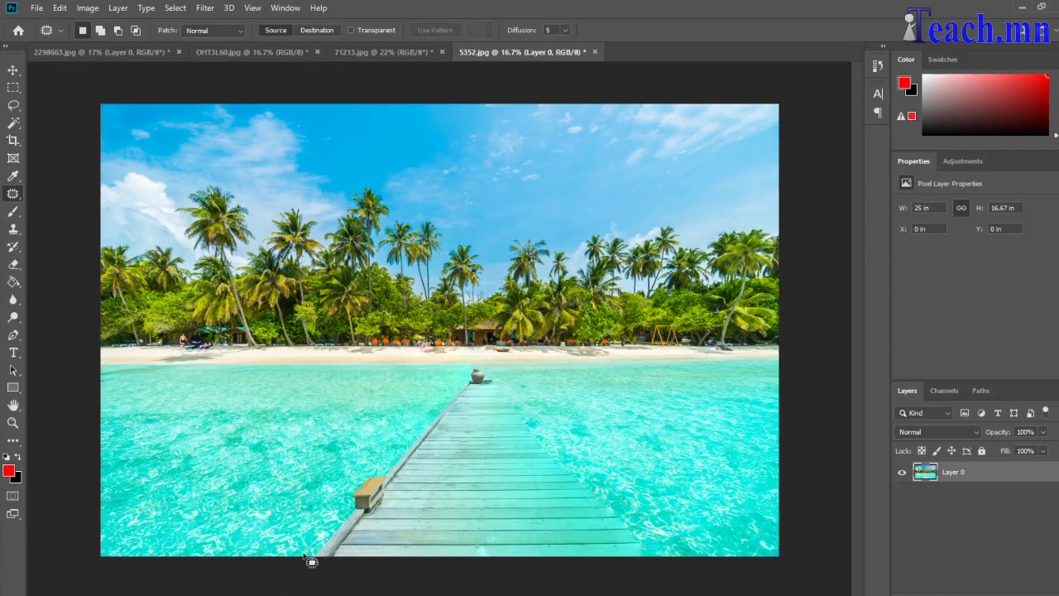
# Patch the remaining pier around the jug with water from the left.
pyautogui.moveTo(307, 558); pyautogui.dragTo(461, 364)
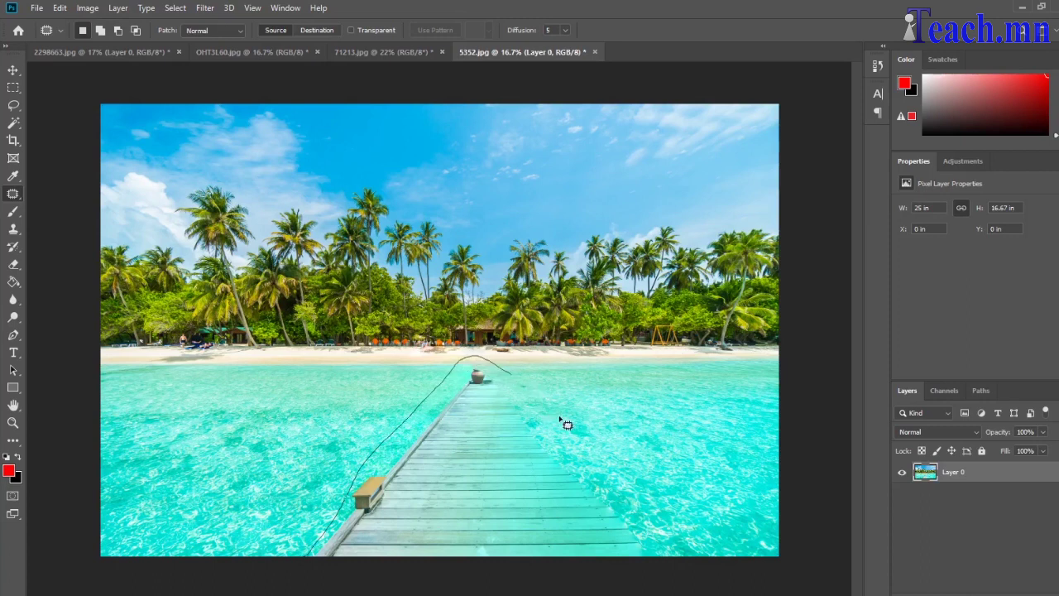
pyautogui.moveTo(468, 369)
pyautogui.mouseDown()
pyautogui.moveTo(563, 592)
pyautogui.moveTo(306, 574)
pyautogui.mouseUp()
pyautogui.moveTo(441, 500); pyautogui.dragTo(317, 491)
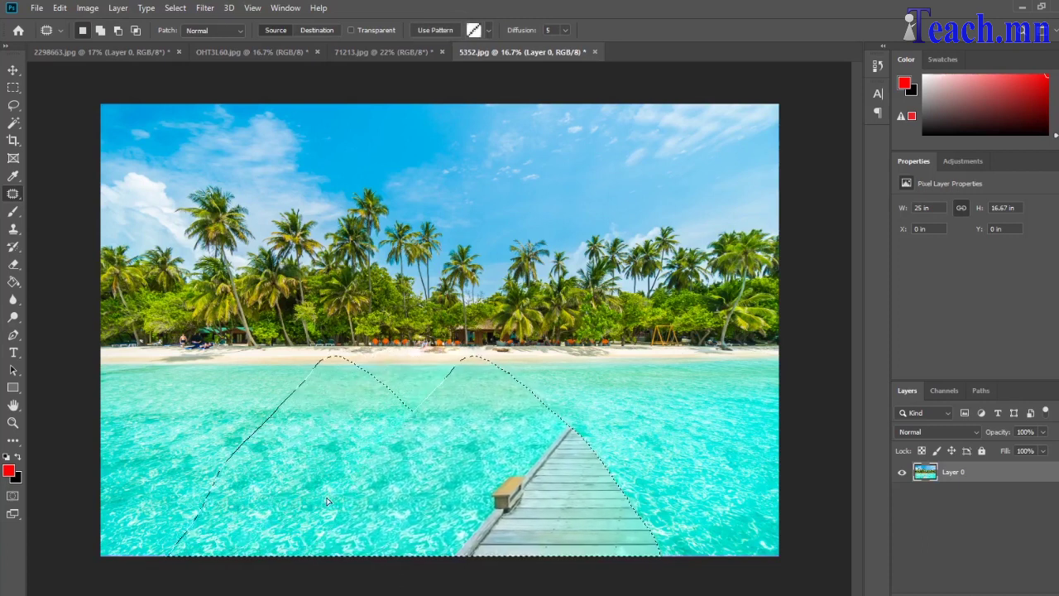
pyautogui.moveTo(318, 497); pyautogui.dragTo(301, 503)
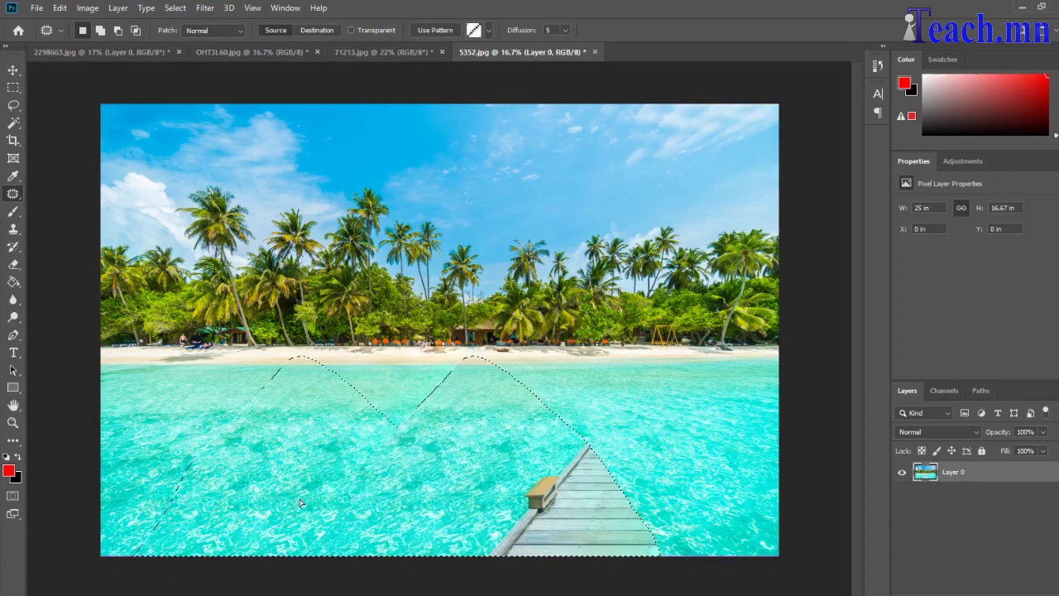
pyautogui.hotkey('ctrl', 'd')
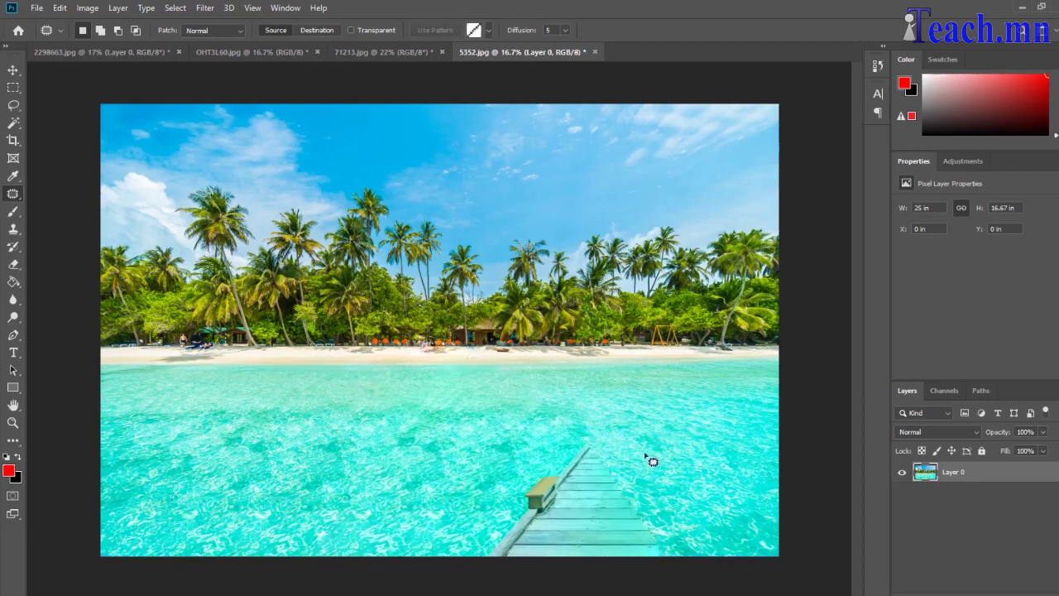
# Patch out the last pier remnant at the lower right with water from the left.
pyautogui.moveTo(555, 424); pyautogui.dragTo(495, 560)
pyautogui.moveTo(494, 561); pyautogui.dragTo(562, 431)
pyautogui.moveTo(570, 492); pyautogui.dragTo(384, 491)
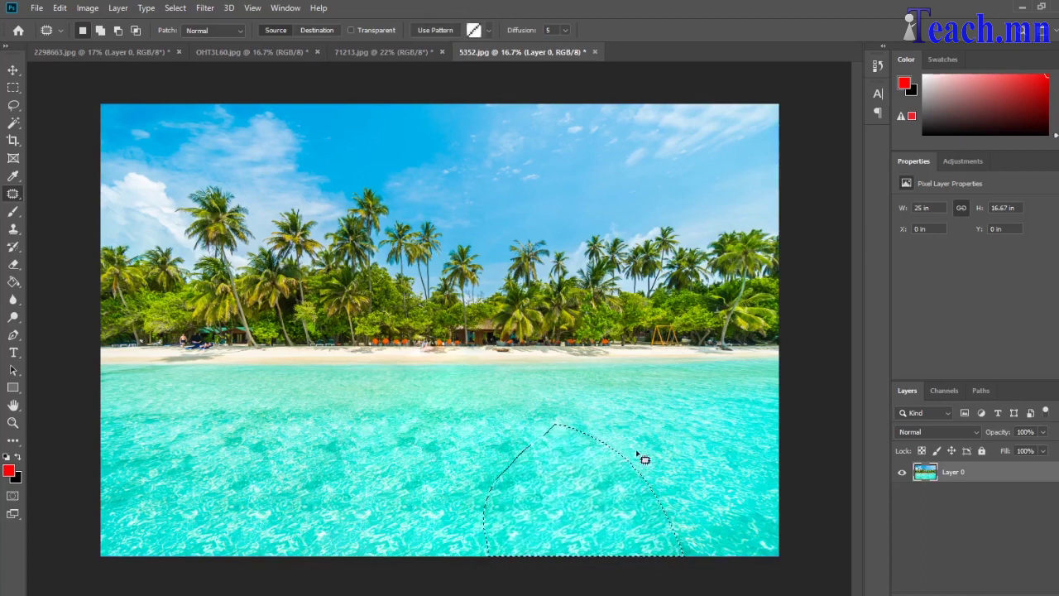
pyautogui.hotkey('ctrl', 'd')
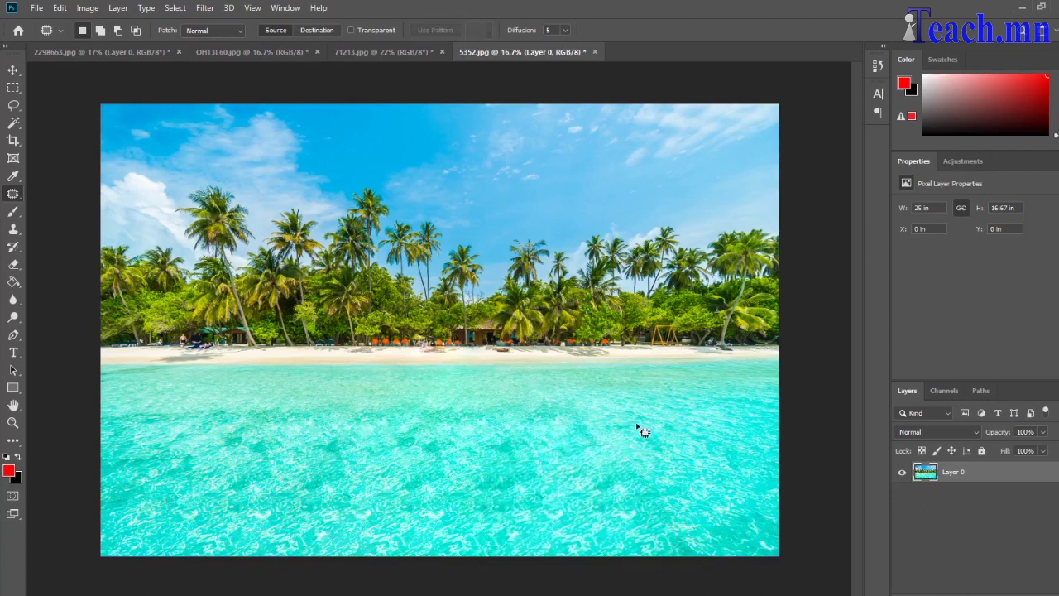
pyautogui.click(877, 65)
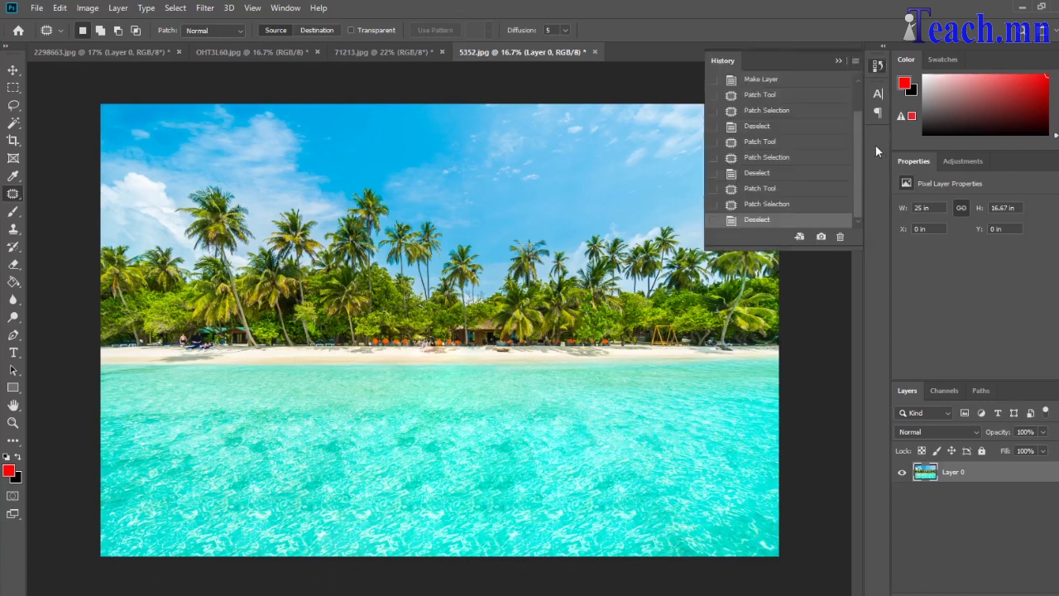
# Compare the original beach photo with the pier-free result in History, keeping the pier-free version.
pyautogui.moveTo(860, 177); pyautogui.dragTo(861, 139)
pyautogui.click(757, 103)
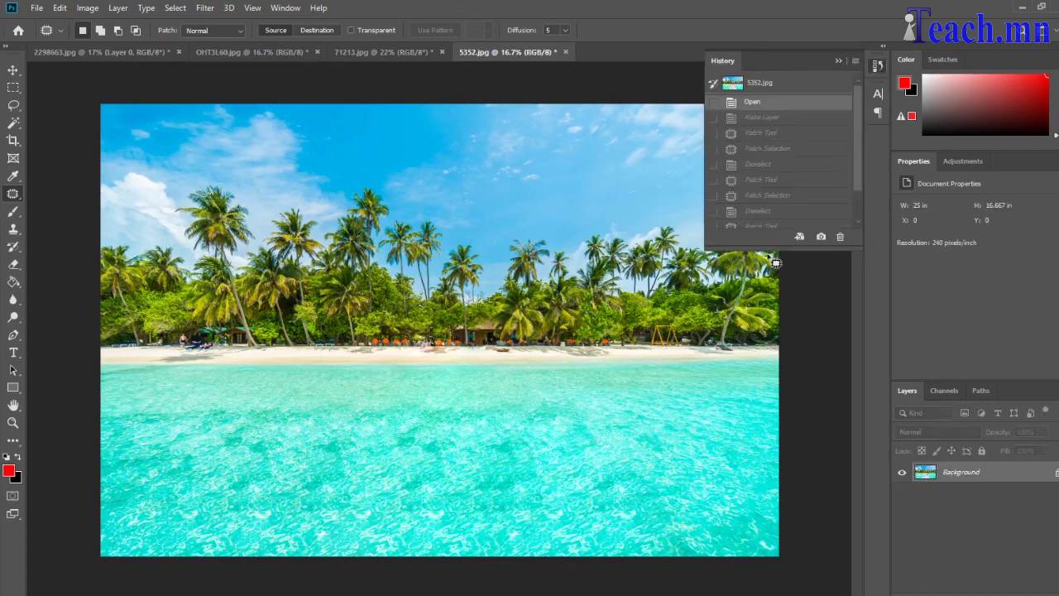
pyautogui.moveTo(857, 169); pyautogui.dragTo(858, 203)
pyautogui.click(802, 220)
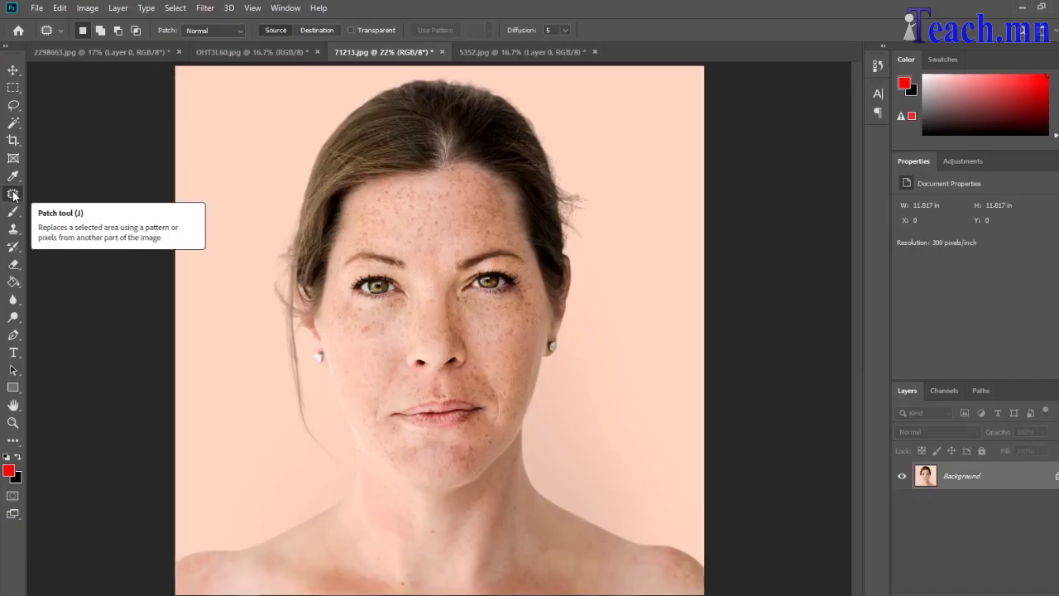
# With the Healing Brush, sample clean cheek skin and heal the freckles across the cheek.
pyautogui.rightClick(13, 195)
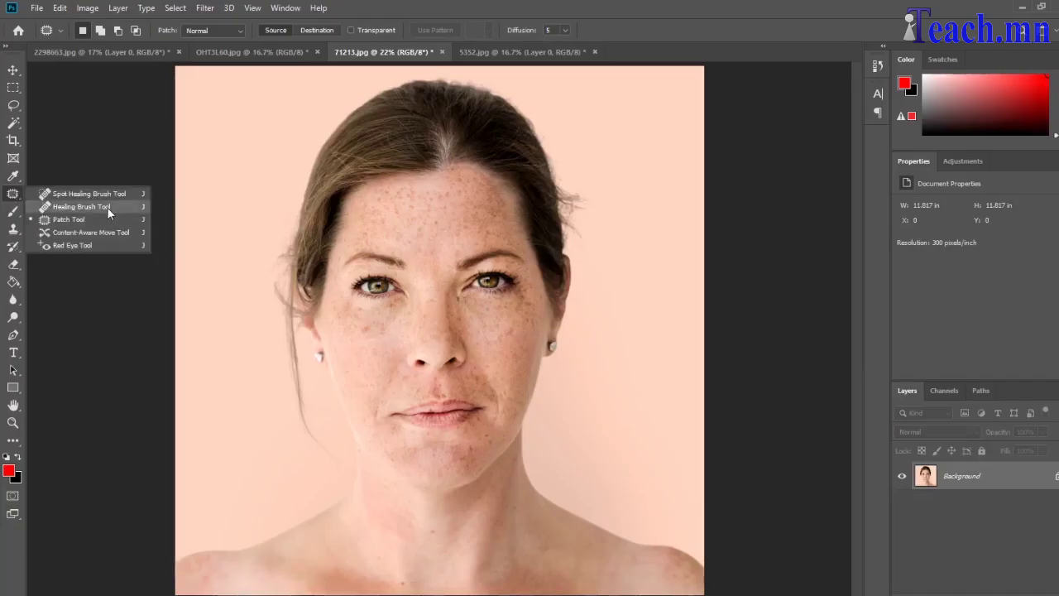
pyautogui.click(106, 207)
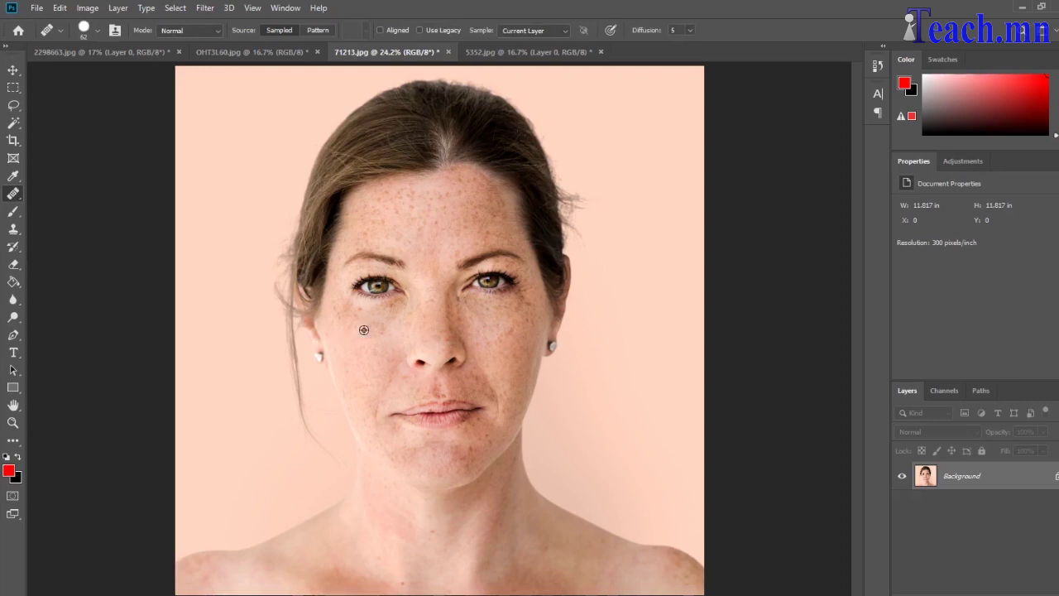
pyautogui.scroll(3, 363, 329)
pyautogui.scroll(1, 367, 325)
pyautogui.scroll(2, 325, 331)
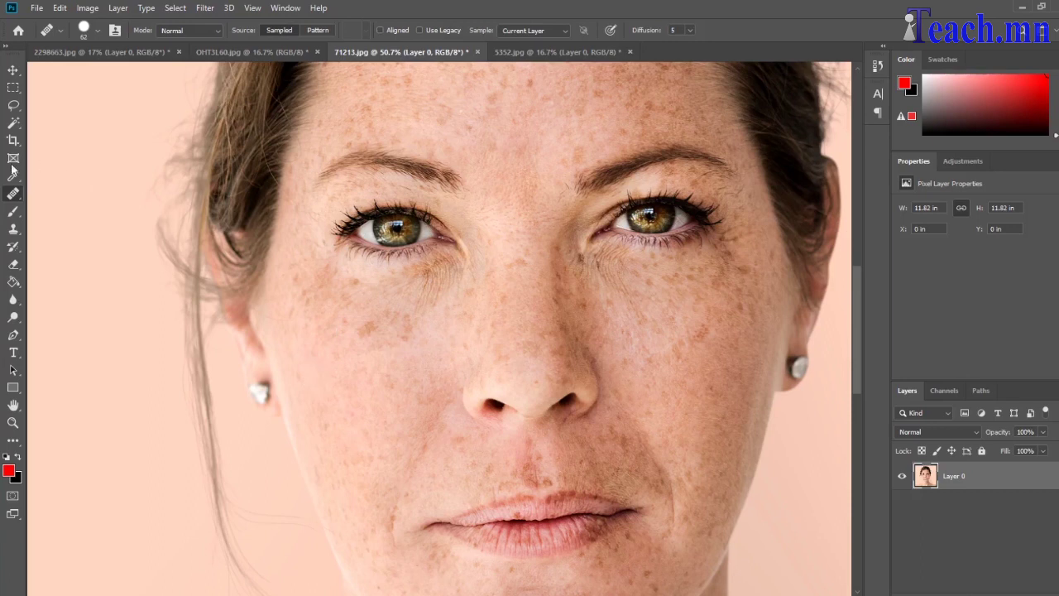
pyautogui.rightClick(13, 193)
pyautogui.click(82, 207)
pyautogui.press('alt')
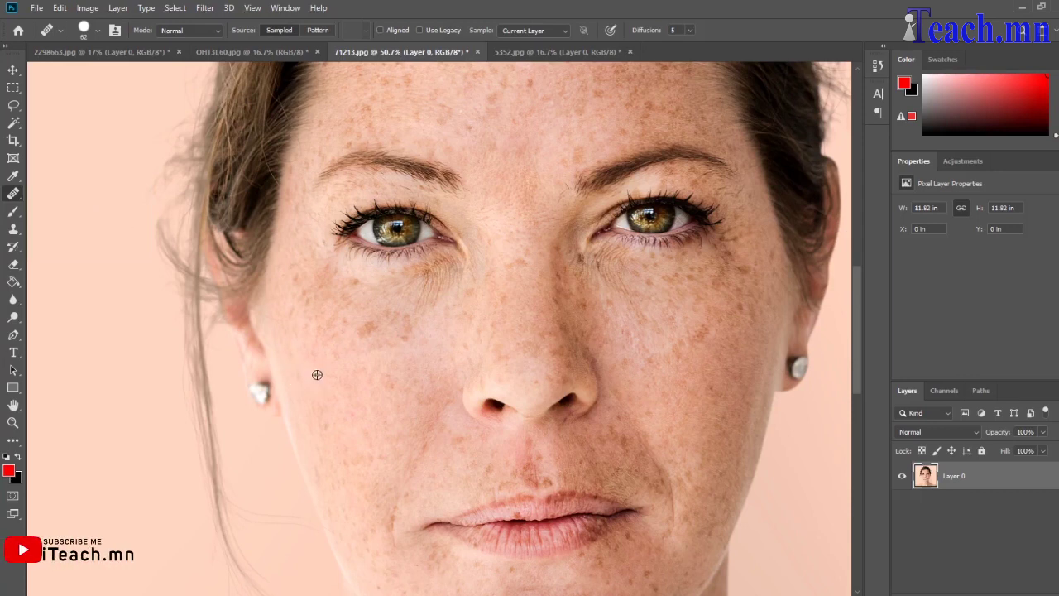
pyautogui.keyDown('alt'); pyautogui.click(317, 374); pyautogui.keyUp('alt')
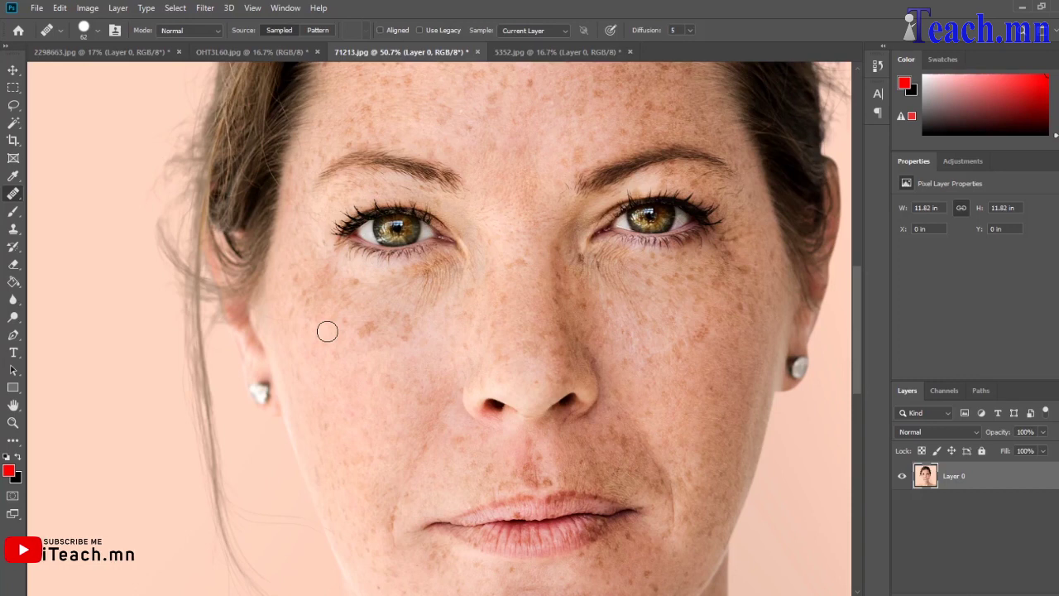
pyautogui.moveTo(340, 329); pyautogui.dragTo(375, 330)
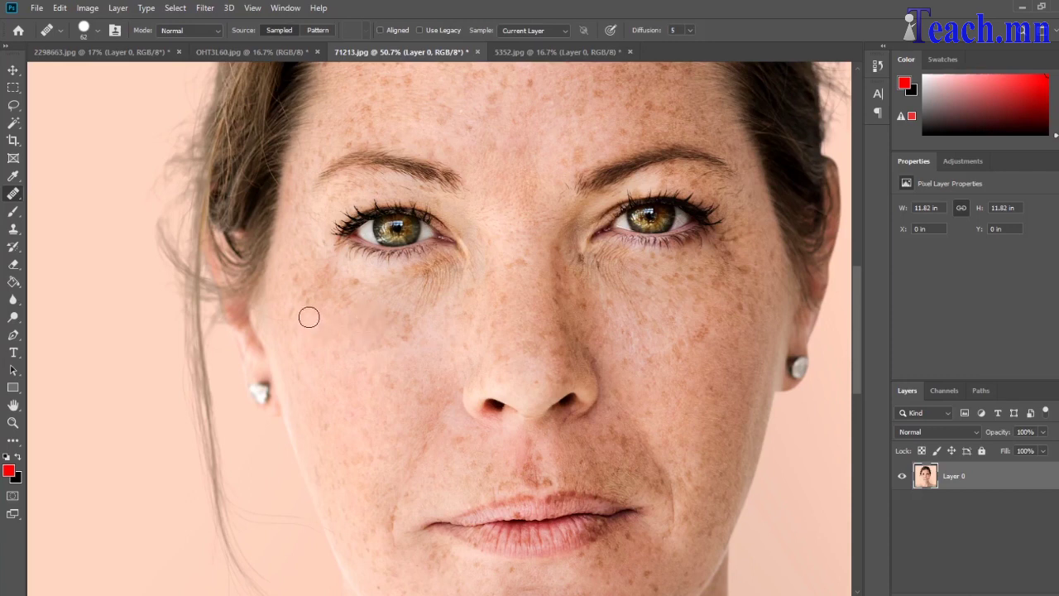
pyautogui.moveTo(364, 311); pyautogui.dragTo(371, 310)
pyautogui.click(369, 310)
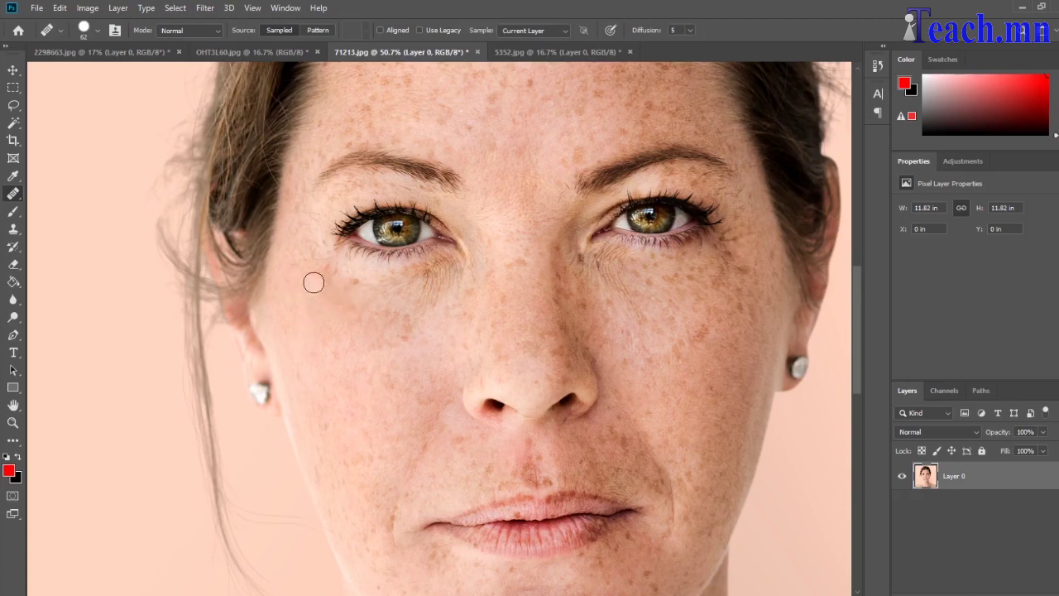
# Resample clean skin and heal freckles beside the nose, on the left cheek and under the left eye.
pyautogui.keyDown('alt'); pyautogui.click(302, 374); pyautogui.keyUp('alt')
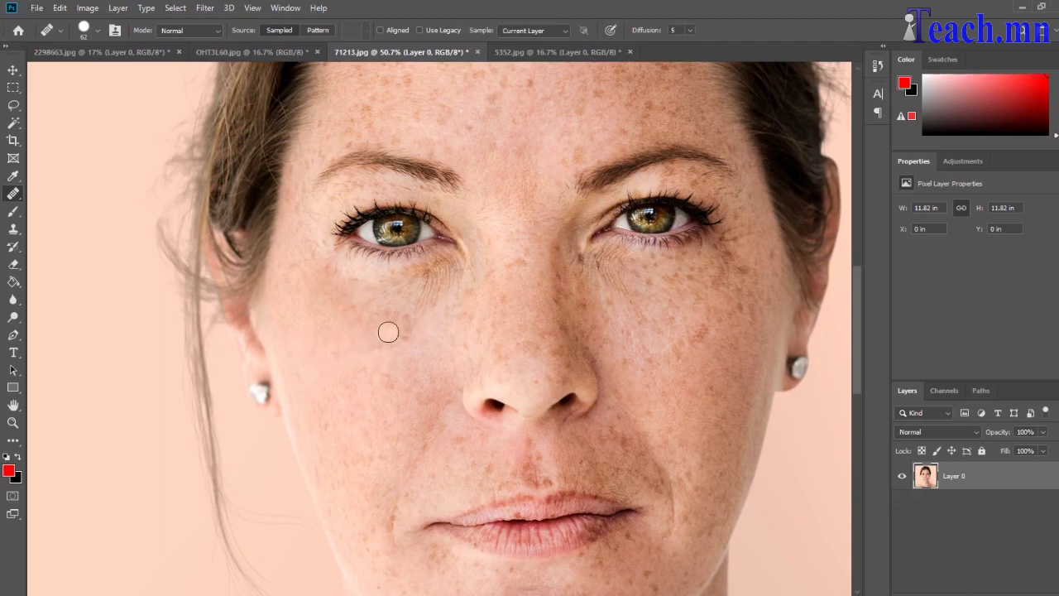
pyautogui.moveTo(383, 338); pyautogui.dragTo(411, 320)
pyautogui.click(309, 305)
pyautogui.moveTo(321, 279); pyautogui.dragTo(345, 278)
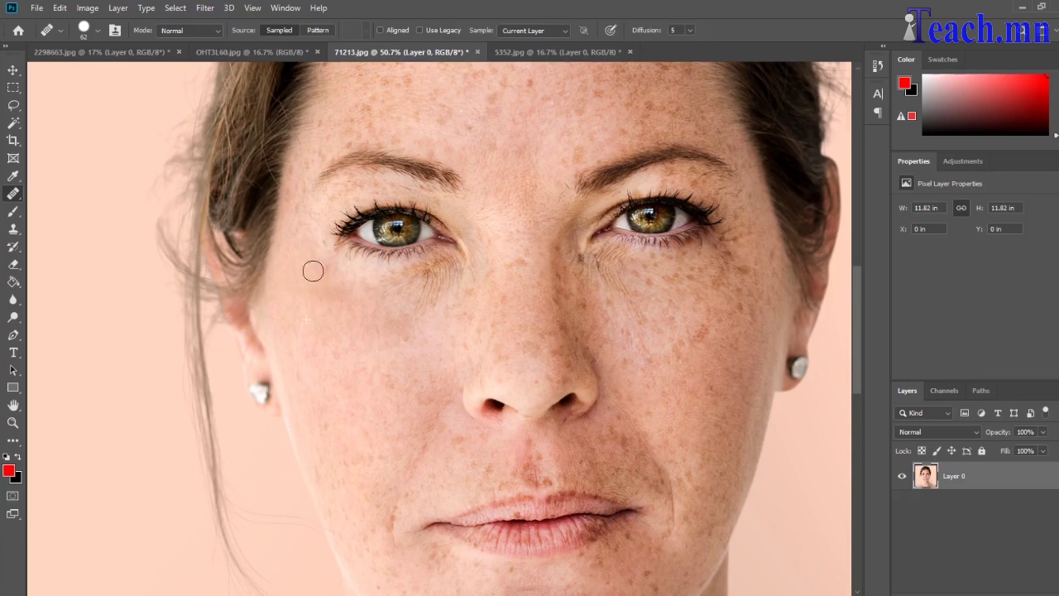
pyautogui.click(383, 338)
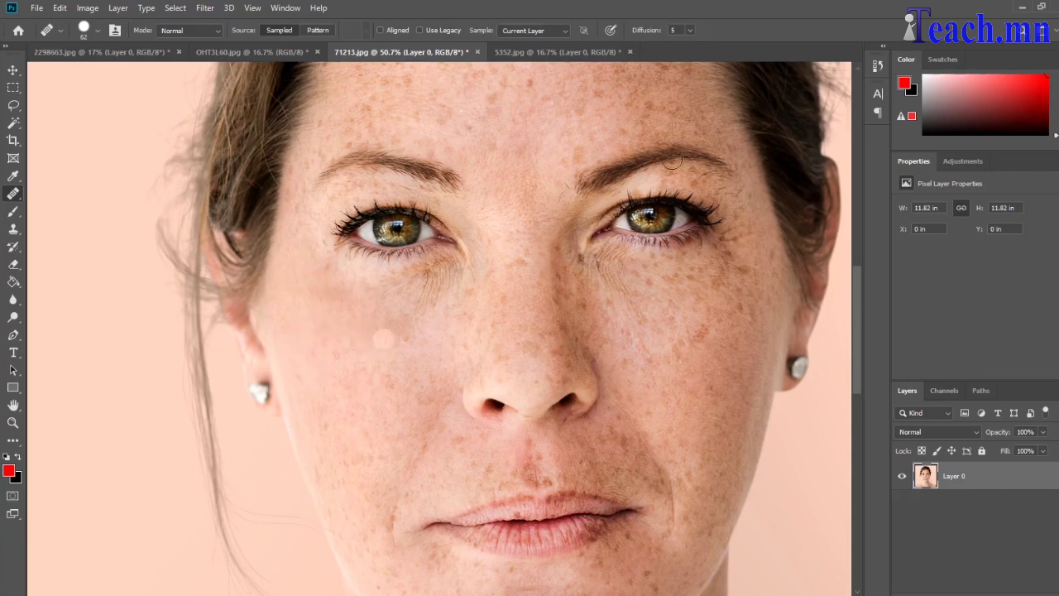
# Show the original unretouched portrait in History.
pyautogui.click(877, 71)
pyautogui.moveTo(852, 165); pyautogui.dragTo(858, 83)
pyautogui.click(778, 111)
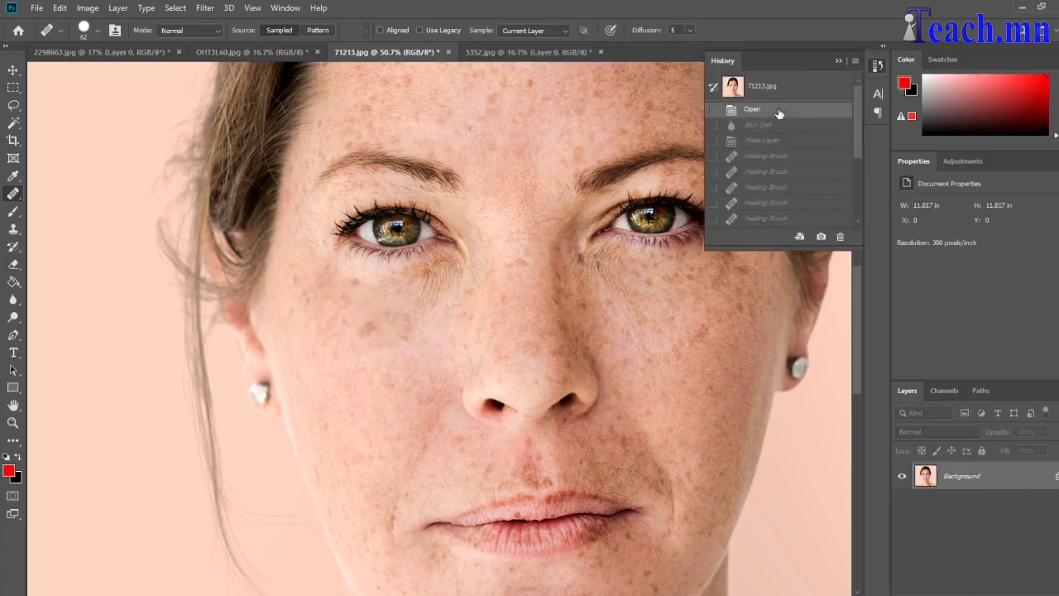
# Return the portrait to its final healed state and zoom out to check it.
pyautogui.moveTo(858, 119); pyautogui.dragTo(855, 237)
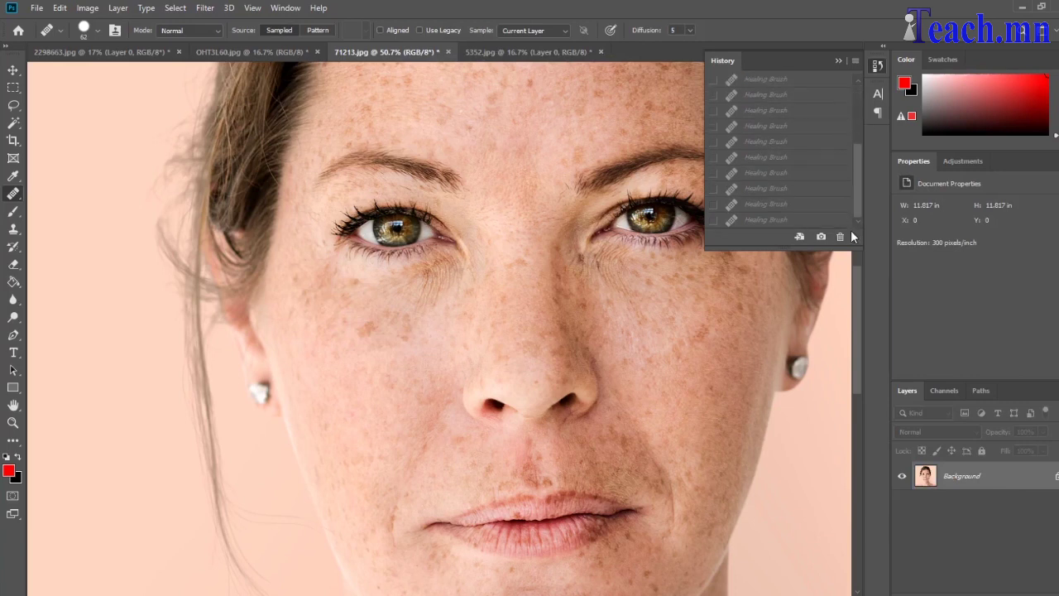
pyautogui.click(812, 222)
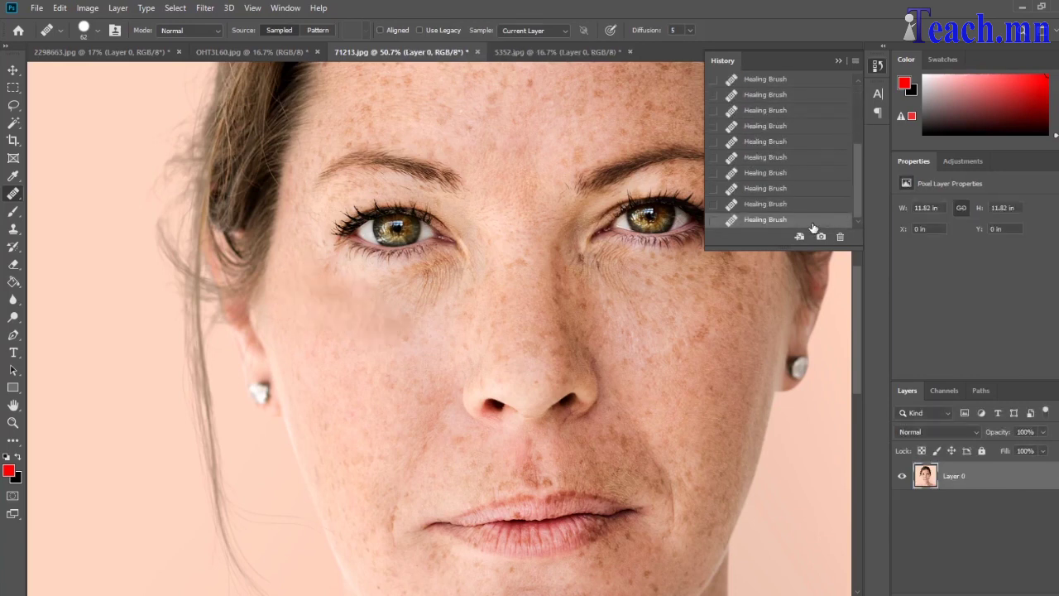
pyautogui.scroll(-2, 449, 333)
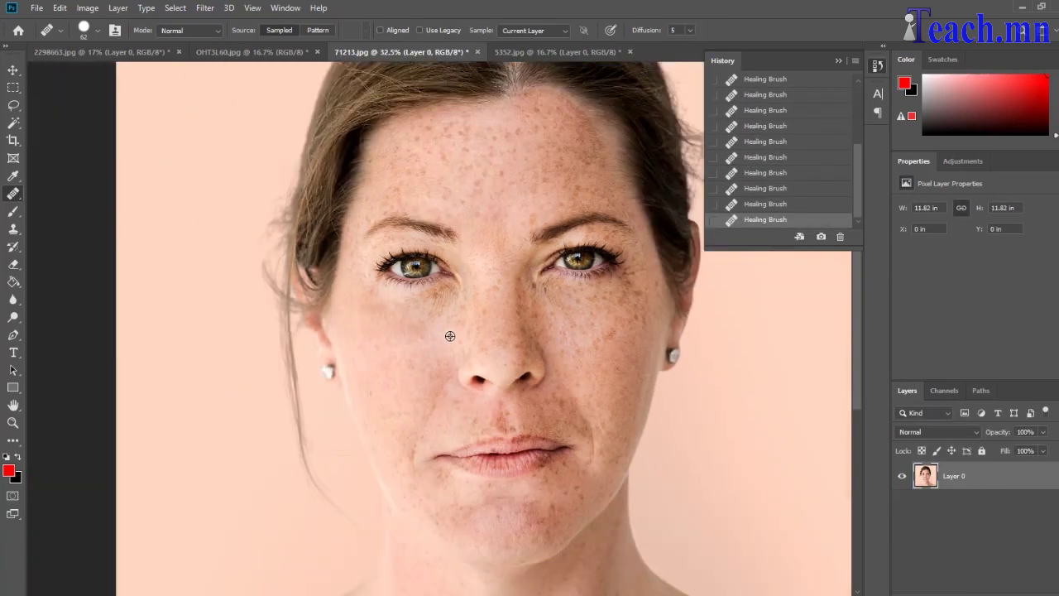
pyautogui.scroll(-2, 465, 345)
pyautogui.scroll(1, 465, 345)
pyautogui.scroll(2, 464, 345)
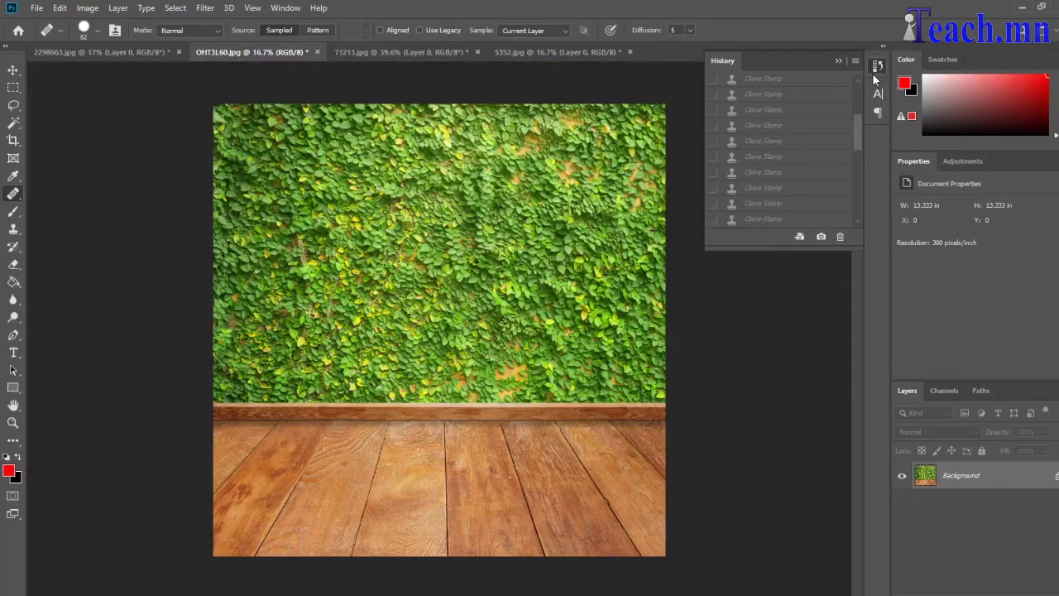
pyautogui.click(877, 66)
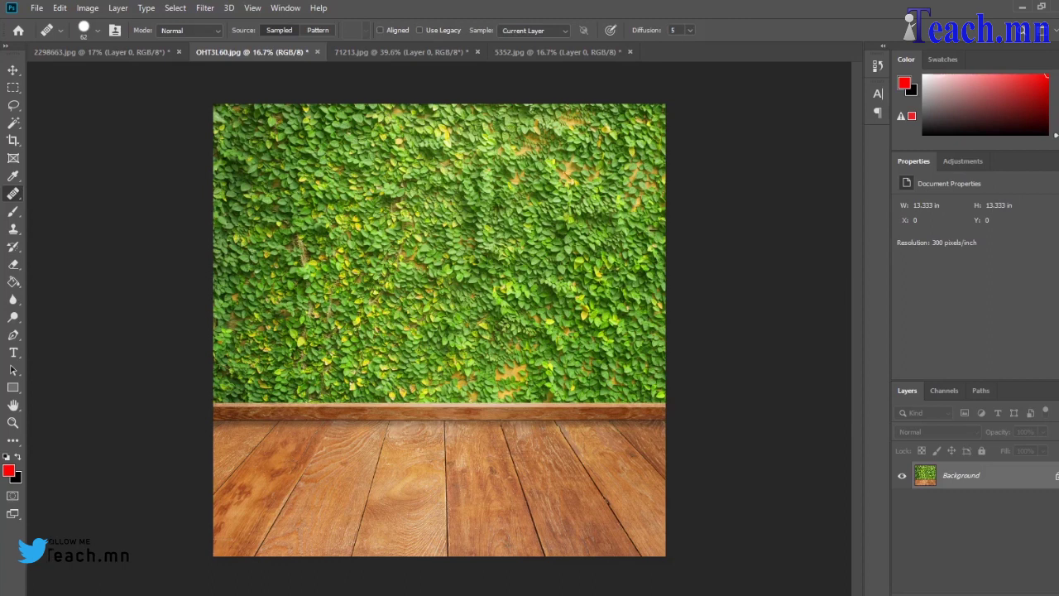
# With the Clone Stamp, sample the ivy and paint it over the left and lower-left floor.
pyautogui.rightClick(13, 228)
pyautogui.click(65, 231)
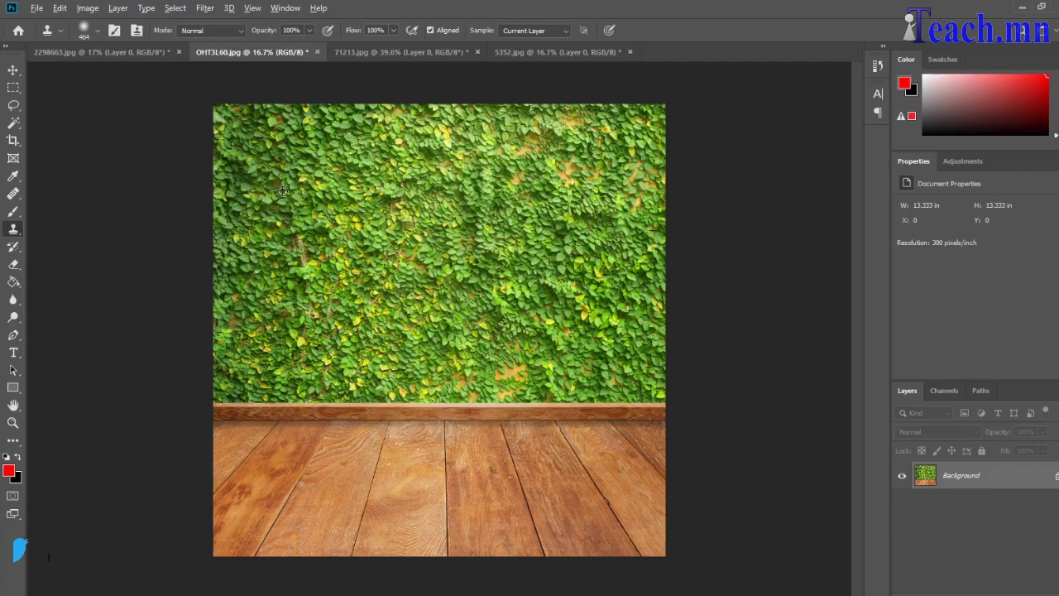
pyautogui.keyDown('alt'); pyautogui.click(282, 190); pyautogui.keyUp('alt')
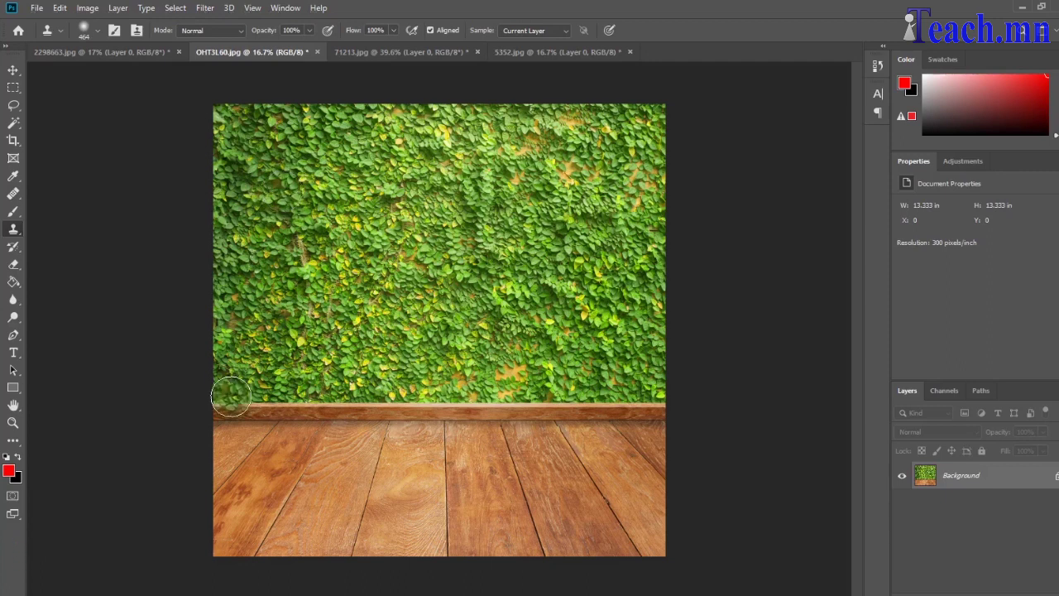
pyautogui.moveTo(231, 397)
pyautogui.mouseDown()
pyautogui.moveTo(213, 504)
pyautogui.moveTo(271, 395)
pyautogui.moveTo(252, 513)
pyautogui.moveTo(295, 390)
pyautogui.moveTo(300, 438)
pyautogui.moveTo(285, 506)
pyautogui.moveTo(331, 401)
pyautogui.moveTo(318, 500)
pyautogui.moveTo(360, 389)
pyautogui.moveTo(350, 496)
pyautogui.mouseUp()
pyautogui.moveTo(392, 382)
pyautogui.mouseDown()
pyautogui.moveTo(385, 496)
pyautogui.moveTo(414, 414)
pyautogui.moveTo(417, 488)
pyautogui.moveTo(430, 401)
pyautogui.moveTo(438, 512)
pyautogui.moveTo(450, 421)
pyautogui.moveTo(467, 504)
pyautogui.moveTo(504, 388)
pyautogui.moveTo(520, 451)
pyautogui.moveTo(517, 504)
pyautogui.moveTo(546, 414)
pyautogui.moveTo(571, 492)
pyautogui.moveTo(583, 422)
pyautogui.moveTo(604, 405)
pyautogui.moveTo(600, 501)
pyautogui.mouseUp()
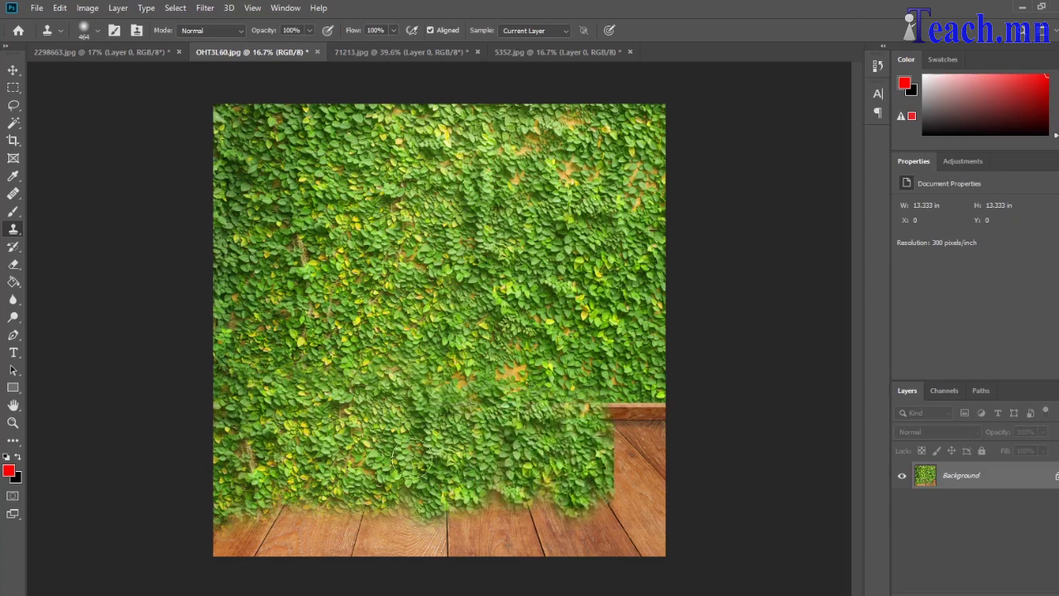
pyautogui.moveTo(235, 476)
pyautogui.mouseDown()
pyautogui.moveTo(229, 551)
pyautogui.moveTo(252, 480)
pyautogui.moveTo(259, 560)
pyautogui.moveTo(302, 506)
pyautogui.moveTo(309, 557)
pyautogui.moveTo(364, 496)
pyautogui.moveTo(369, 560)
pyautogui.moveTo(399, 498)
pyautogui.moveTo(426, 555)
pyautogui.moveTo(451, 501)
pyautogui.moveTo(475, 550)
pyautogui.moveTo(533, 562)
pyautogui.moveTo(550, 488)
pyautogui.moveTo(571, 546)
pyautogui.mouseUp()
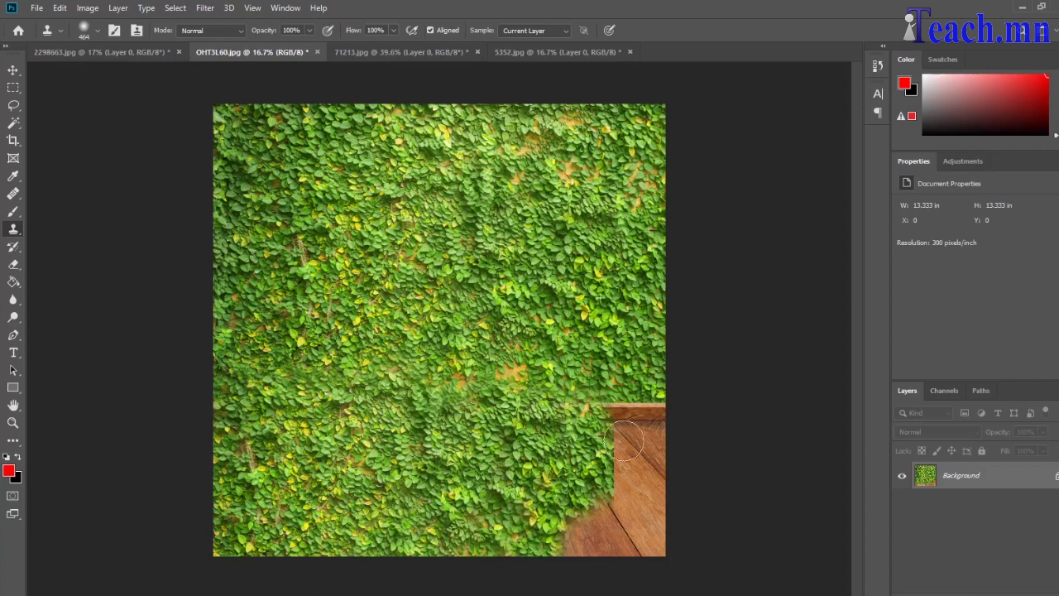
# Clone ivy over the right-side wood and the lower-right corner.
pyautogui.keyDown('alt'); pyautogui.click(620, 222); pyautogui.keyUp('alt')
pyautogui.moveTo(620, 364)
pyautogui.mouseDown()
pyautogui.moveTo(624, 496)
pyautogui.moveTo(631, 301)
pyautogui.mouseUp()
pyautogui.moveTo(563, 369)
pyautogui.mouseDown()
pyautogui.moveTo(590, 515)
pyautogui.moveTo(586, 555)
pyautogui.moveTo(574, 555)
pyautogui.moveTo(633, 477)
pyautogui.moveTo(623, 548)
pyautogui.moveTo(669, 414)
pyautogui.moveTo(668, 566)
pyautogui.mouseUp()
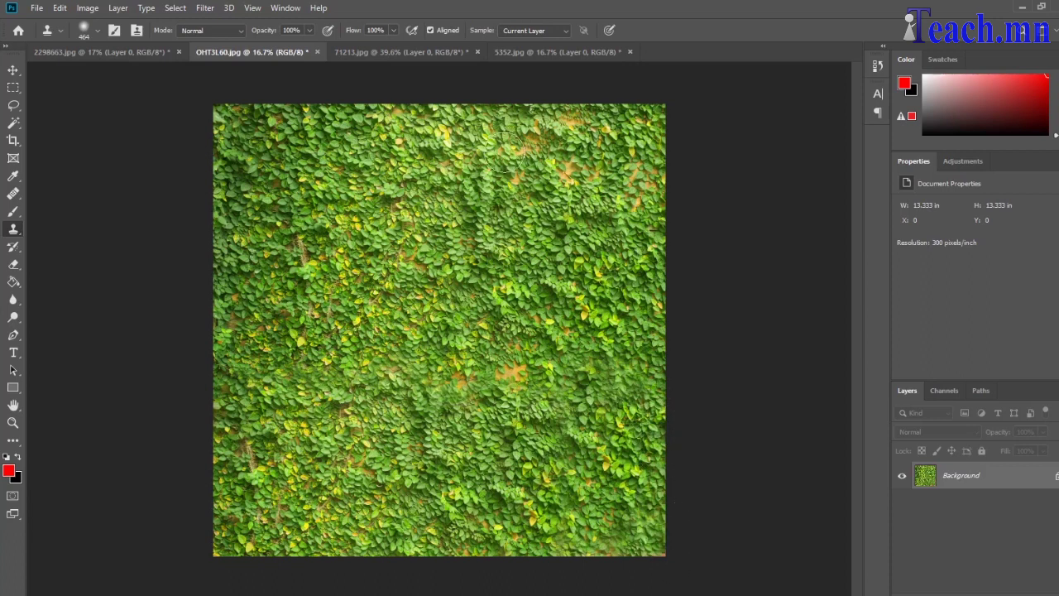